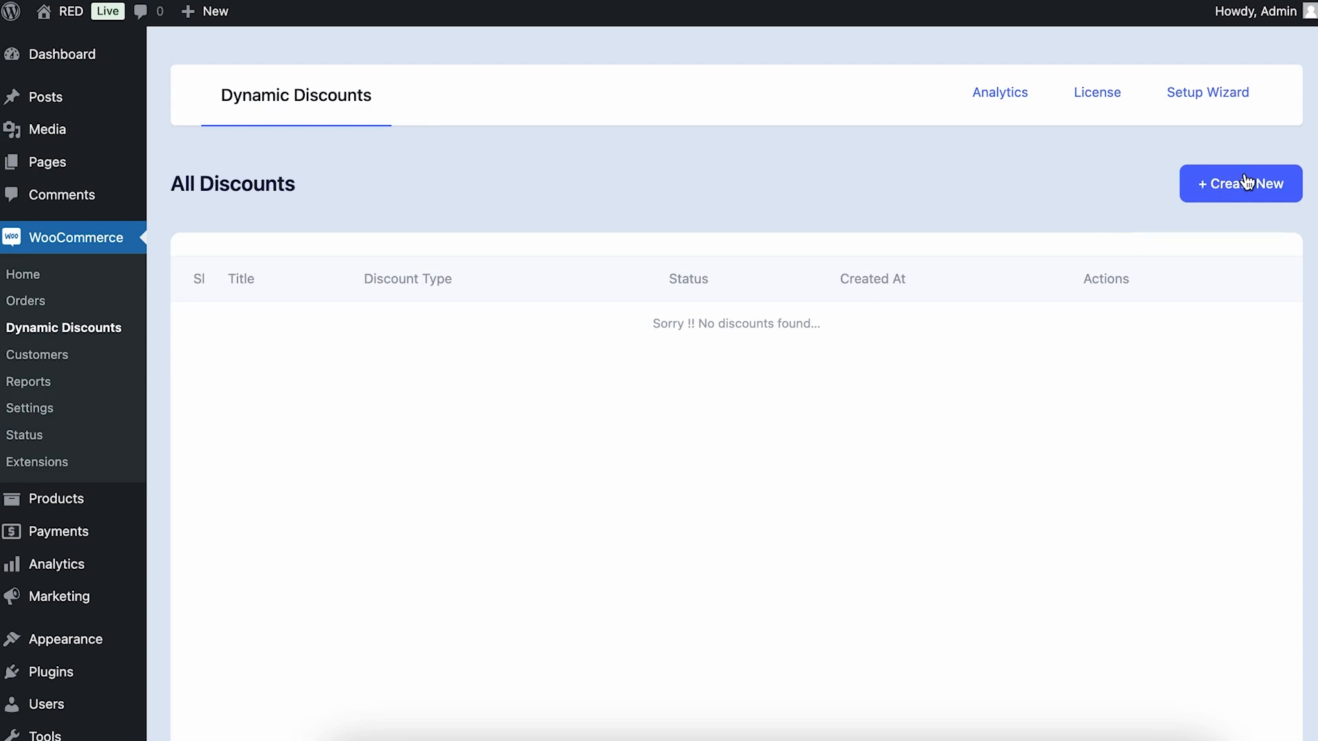
Create a new discount titled "Bulk Product Discount" and set its type to Bulk Product Discount
left_click(1245, 182)
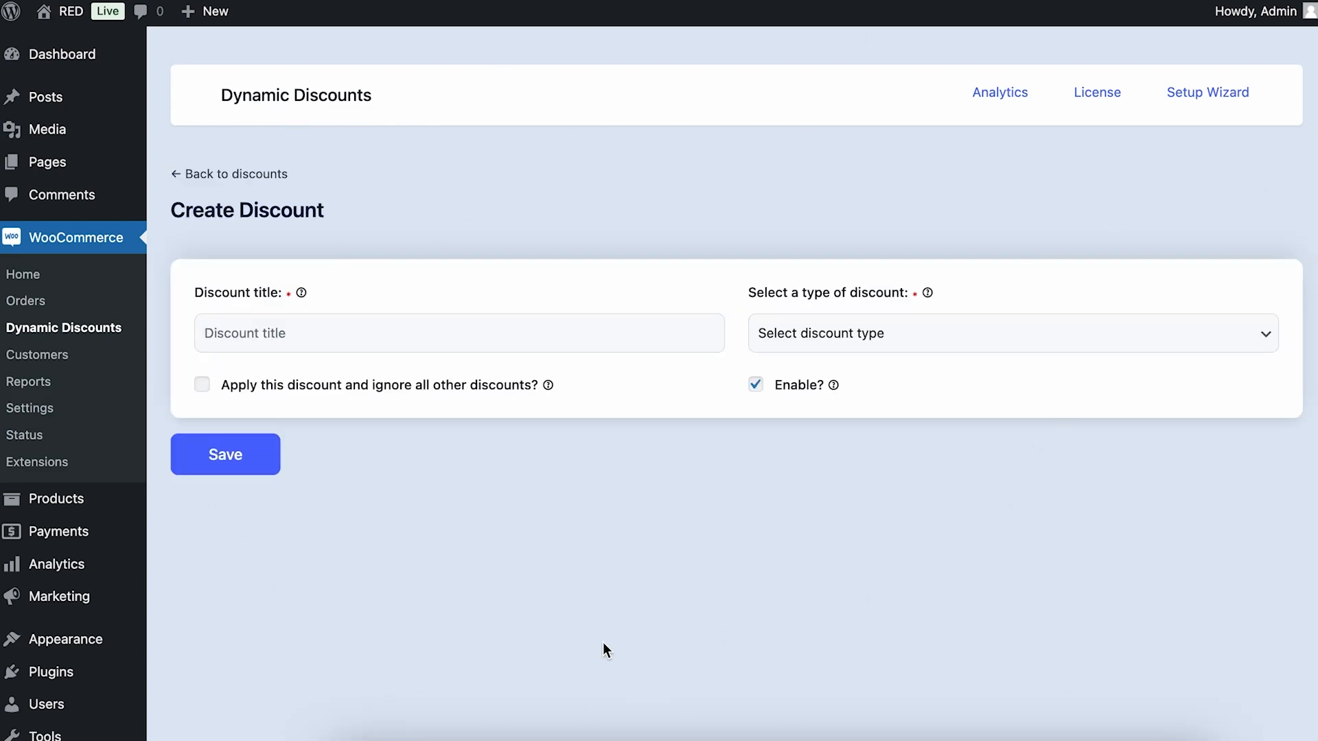
left_click(625, 331)
type("Bu")
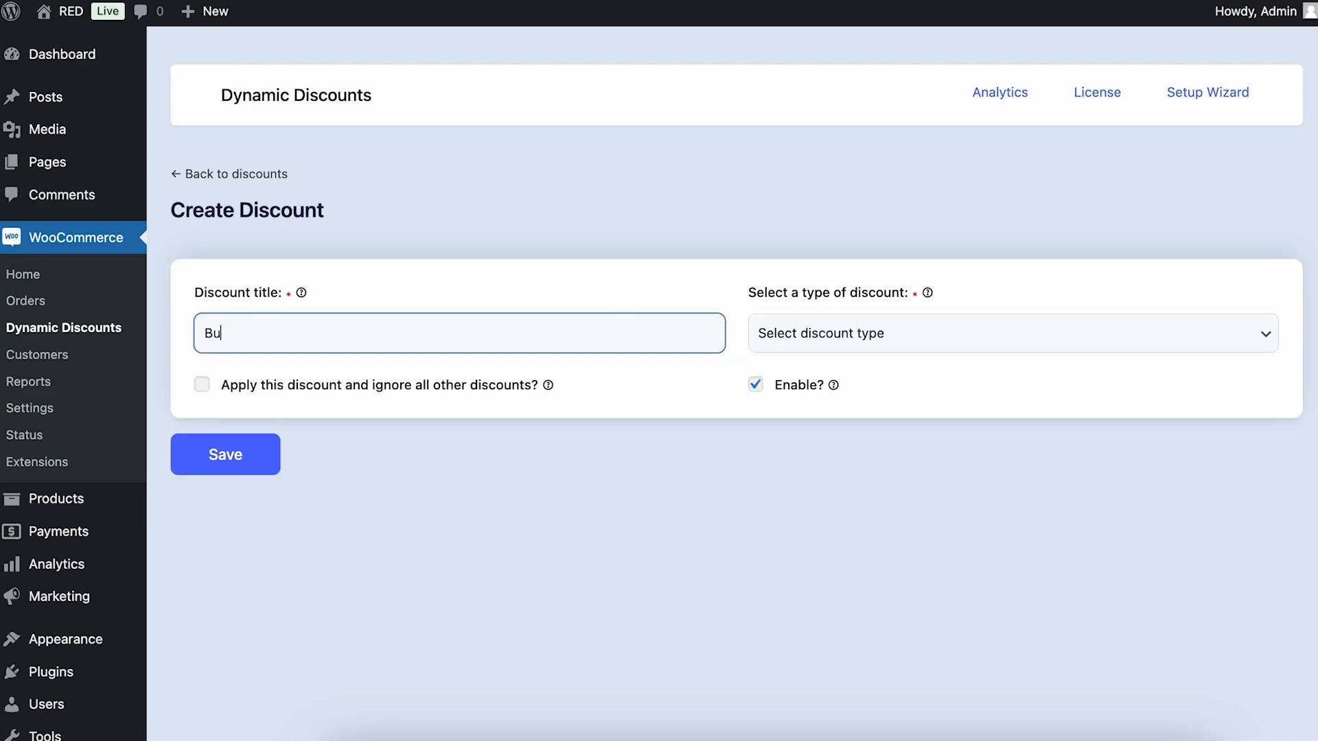
type("lk Product Discount")
left_click(1022, 332)
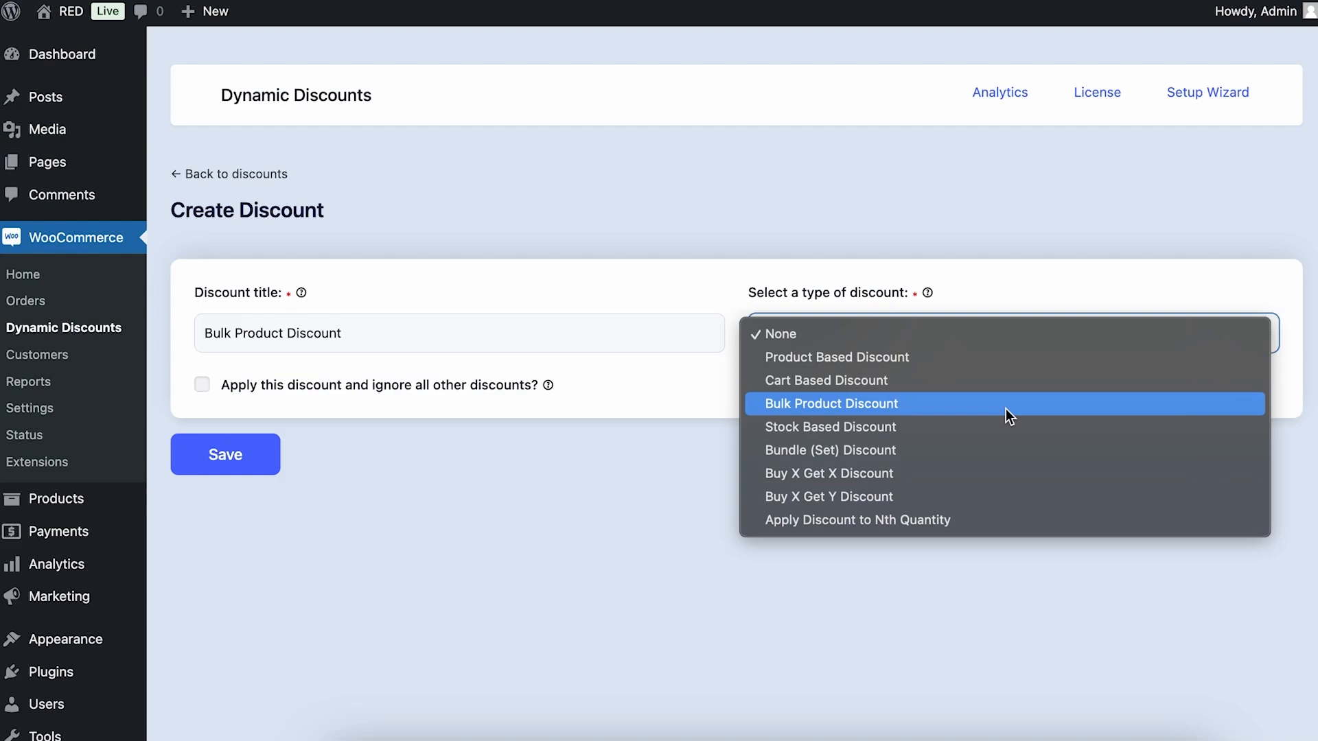
left_click(1007, 409)
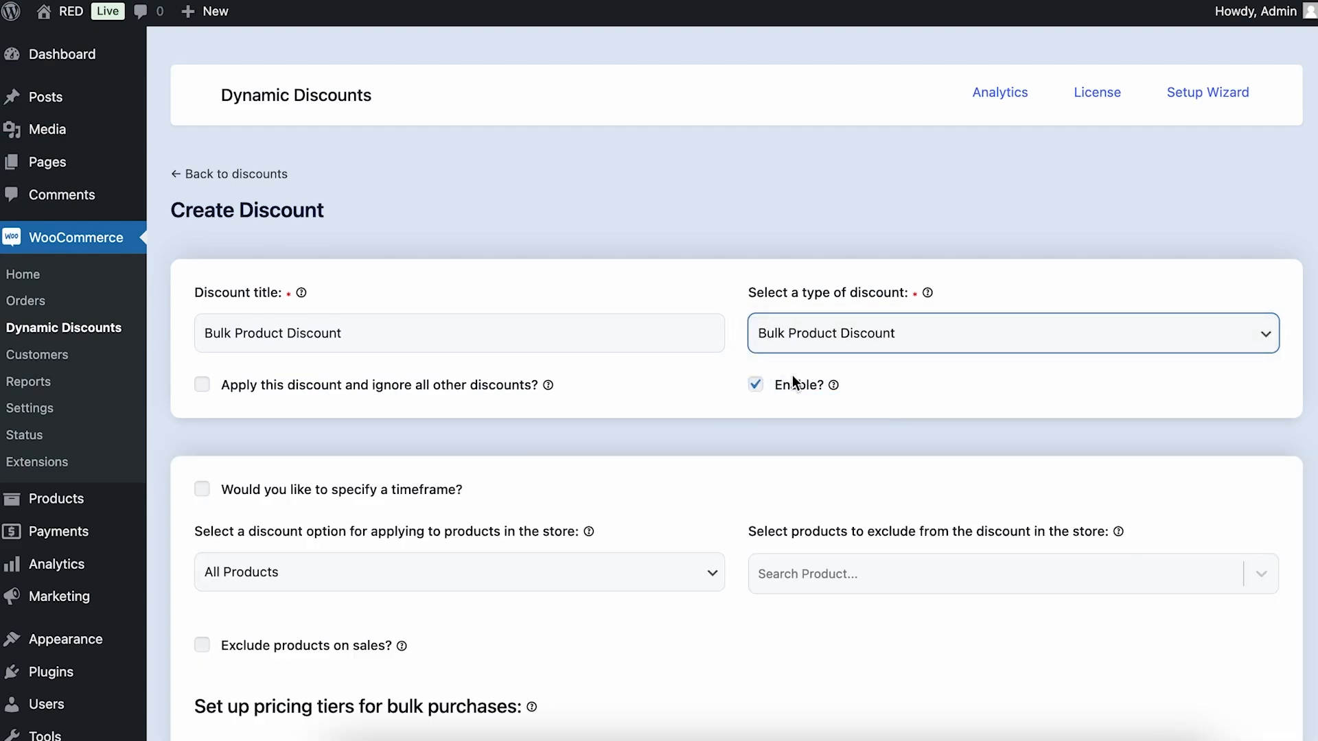
Fill in the bulk pricing tier with minimum quantity 2, maximum quantity 10000 and a percentage discount value of 25
scroll(701, 395, "down", 1)
scroll(700, 393, "down", 3)
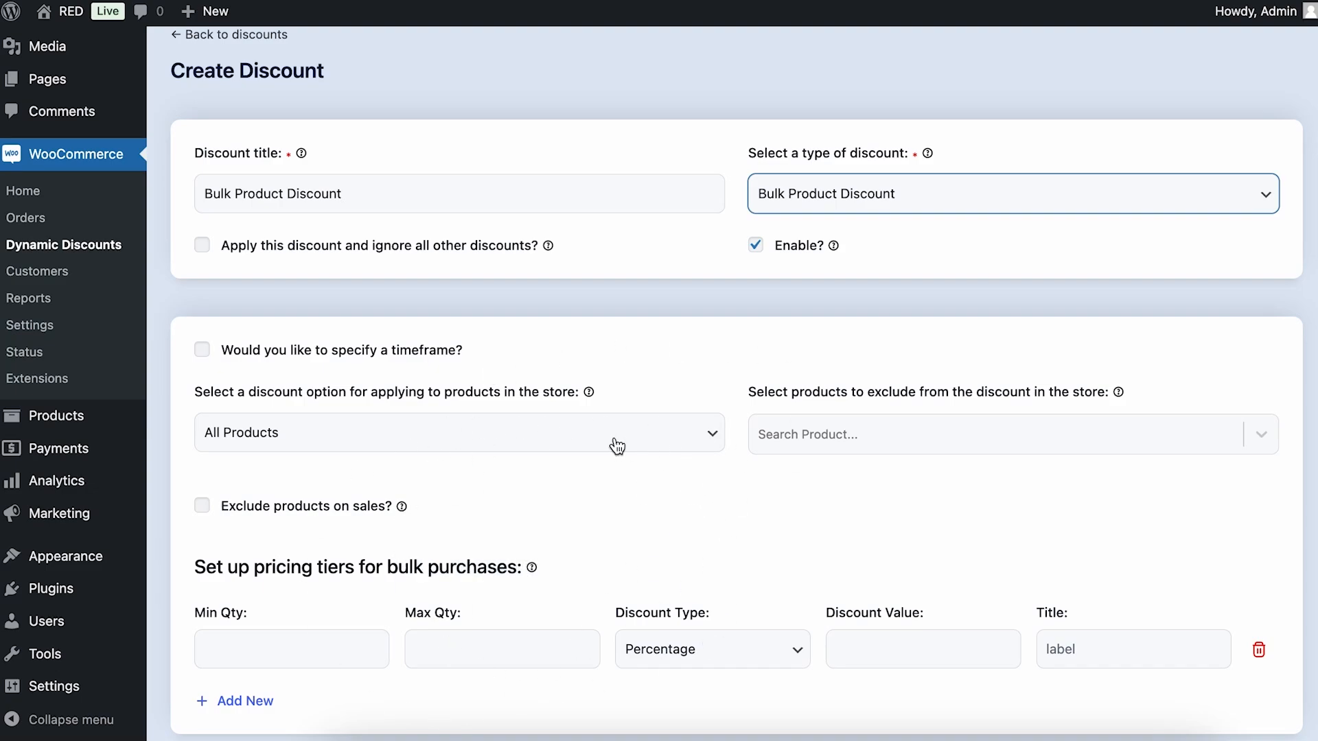
scroll(938, 480, "down", 1)
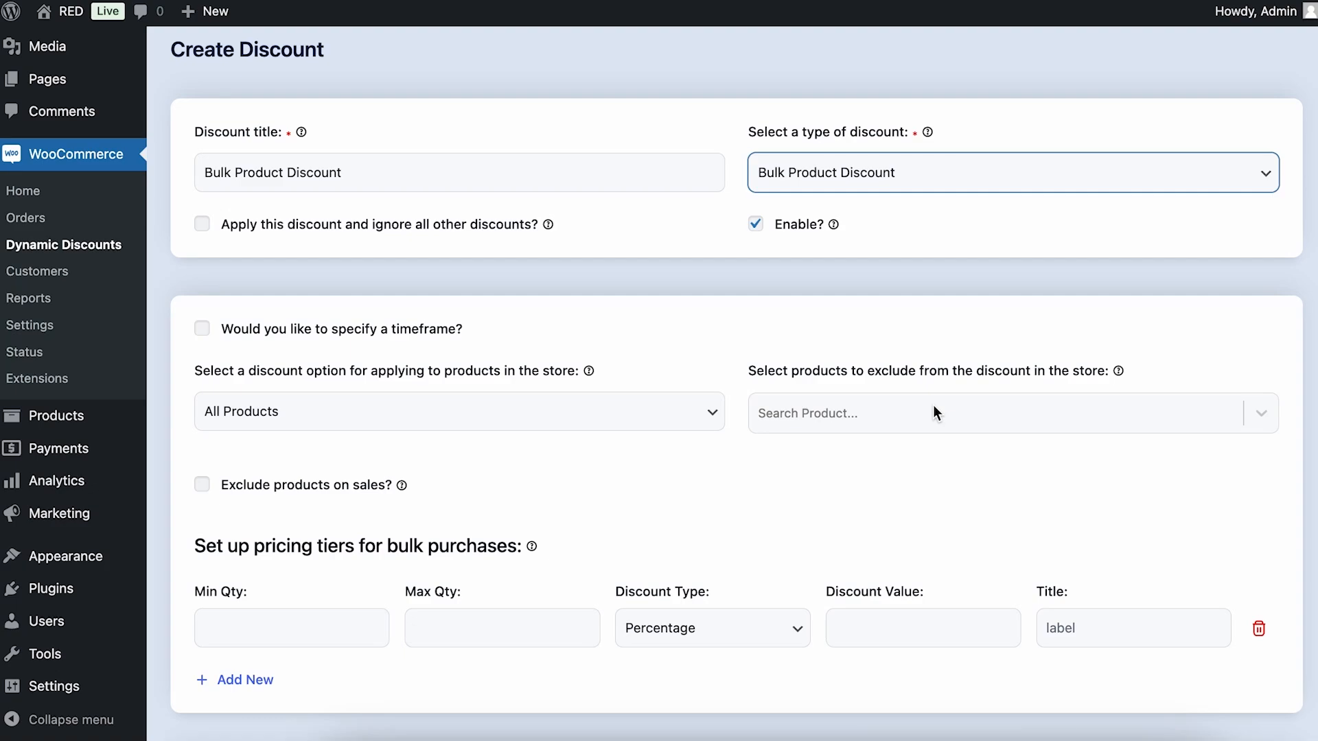
scroll(933, 413, "down", 4)
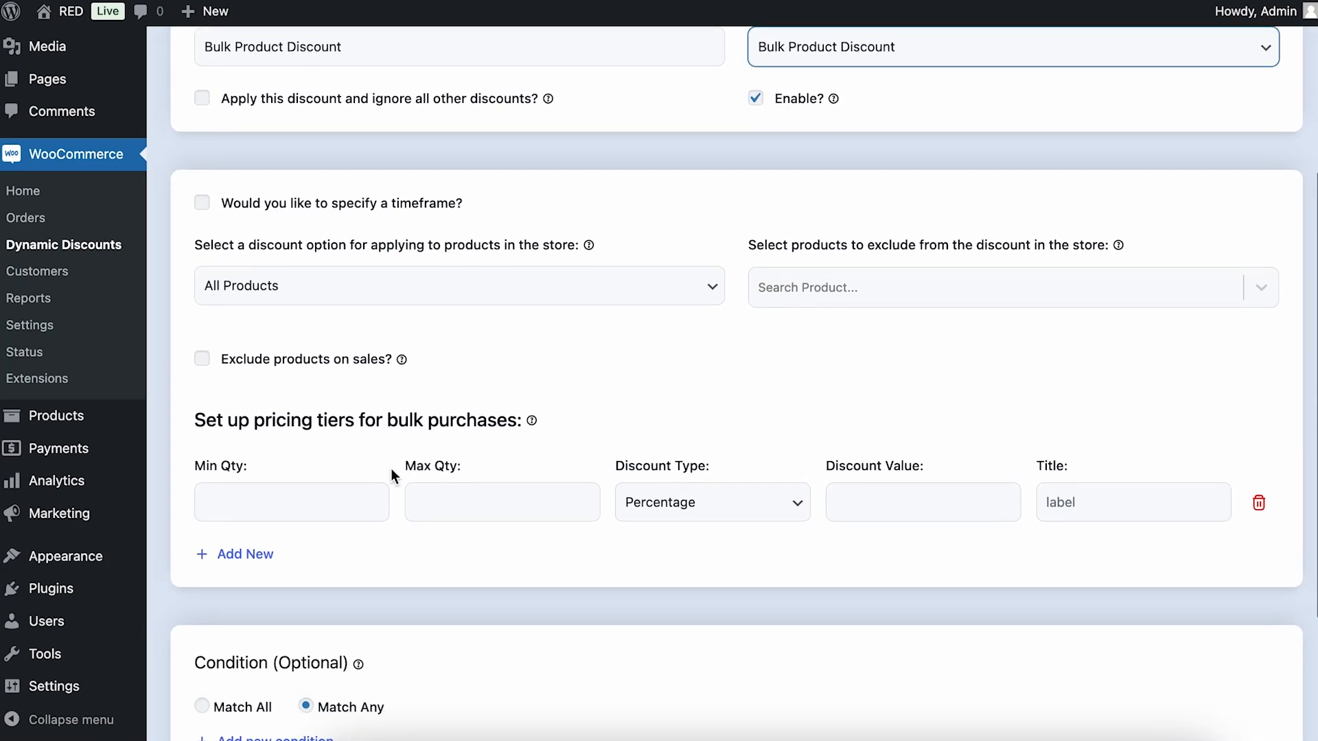
left_click(315, 503)
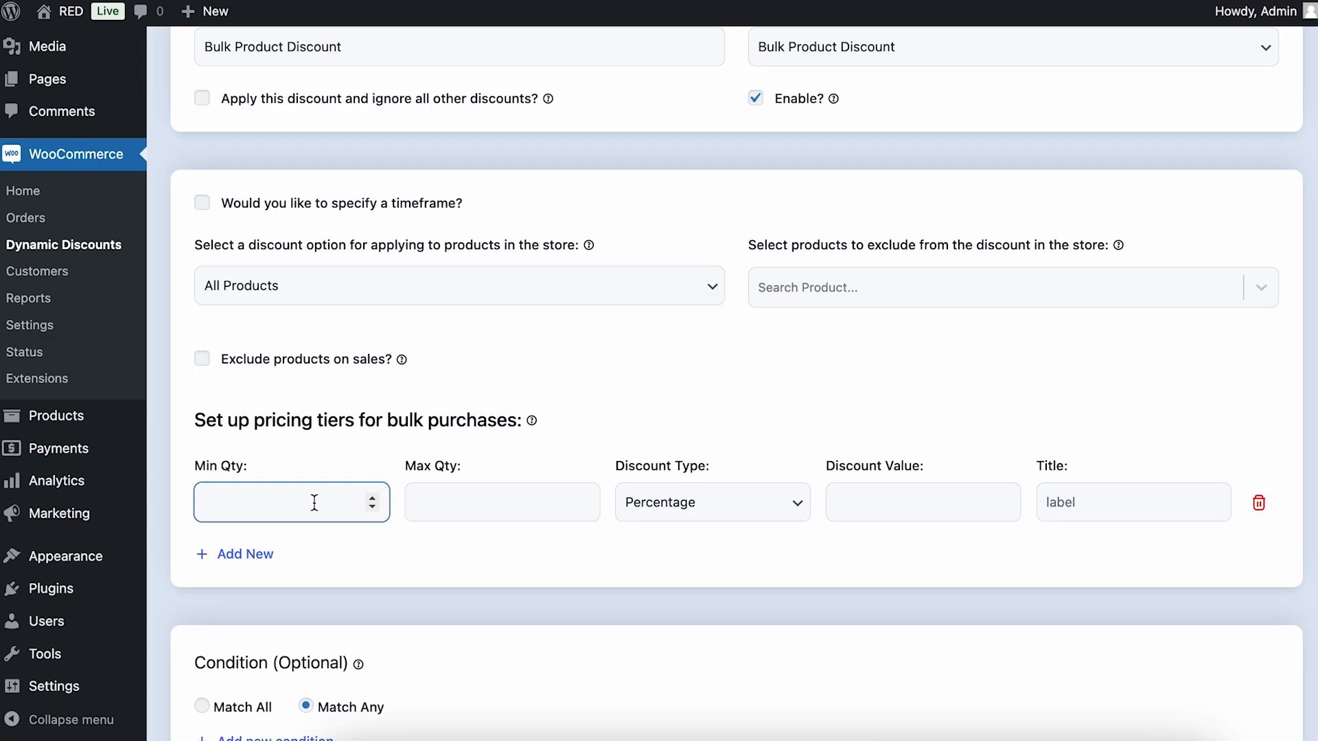
type("2")
left_click(473, 509)
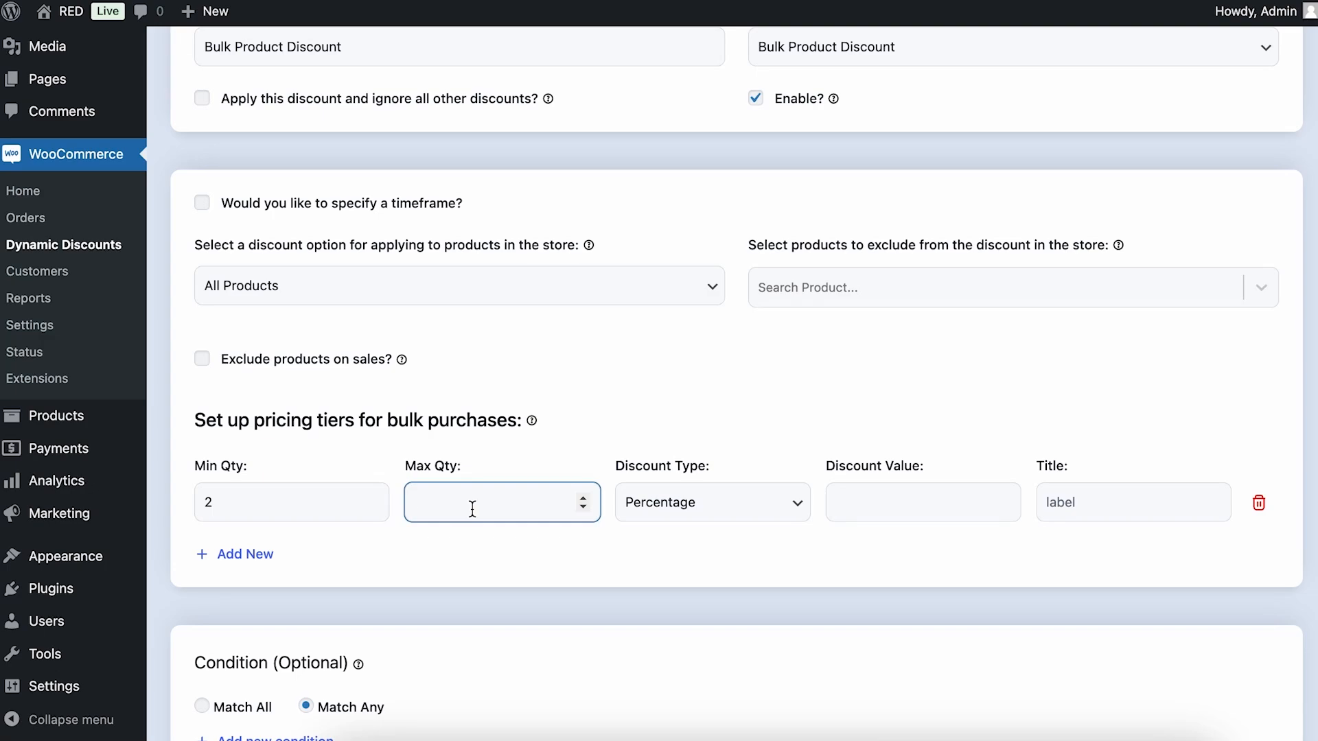
type("10000")
left_click(934, 515)
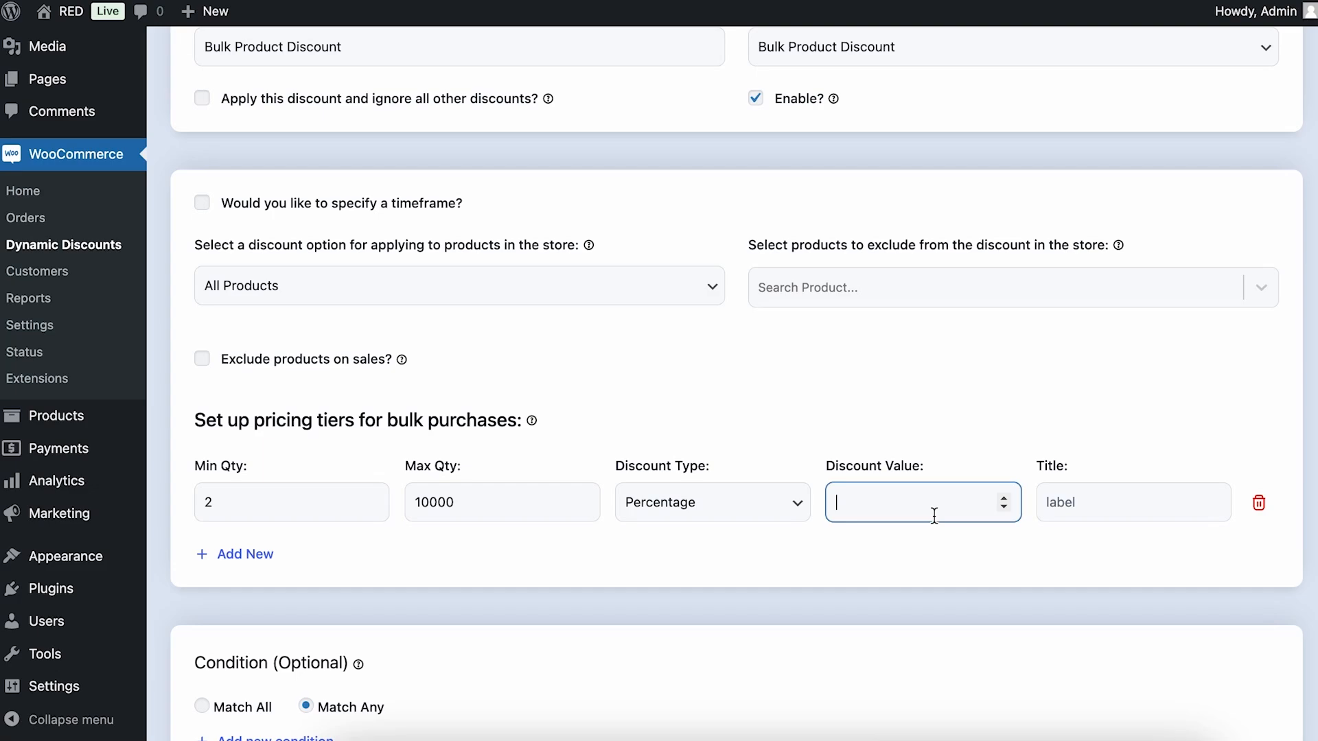
type("25")
left_click(1113, 424)
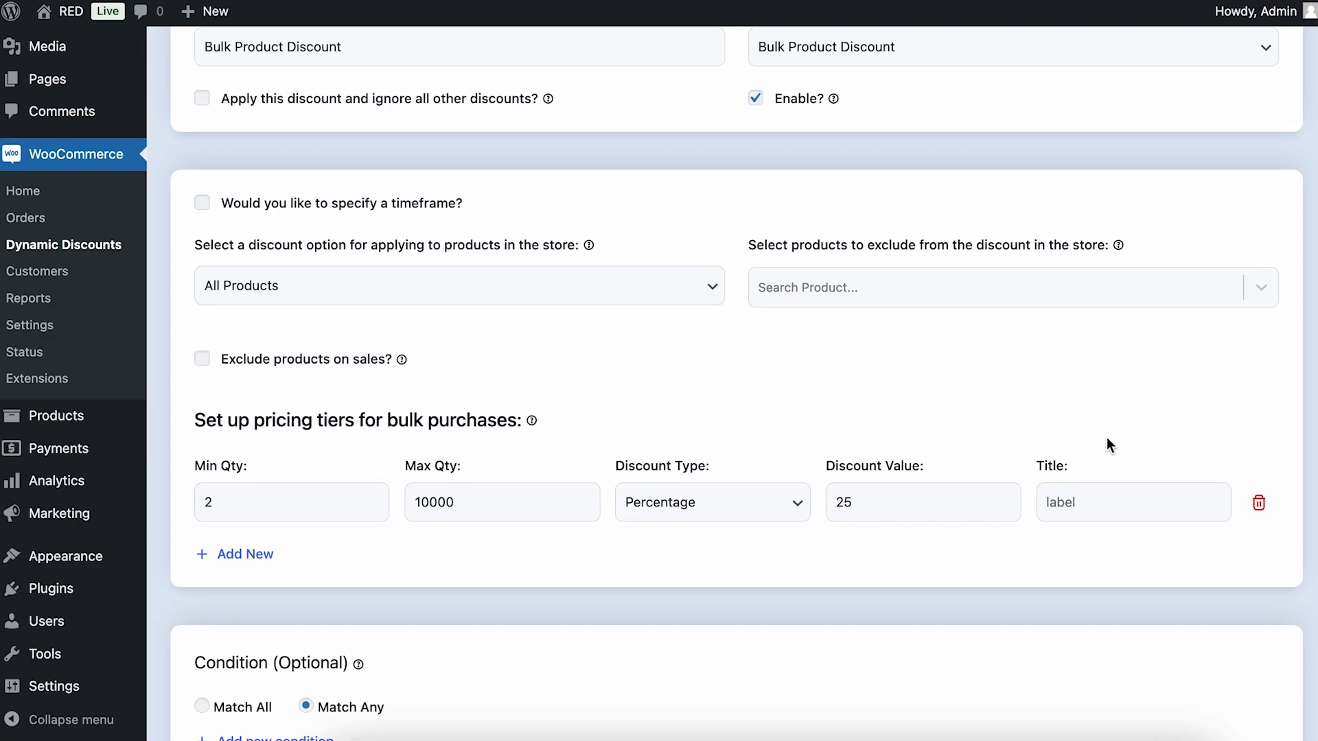
Title the pricing tier "Get 25% Off (2 or More)" and save the discount
left_click(1083, 507)
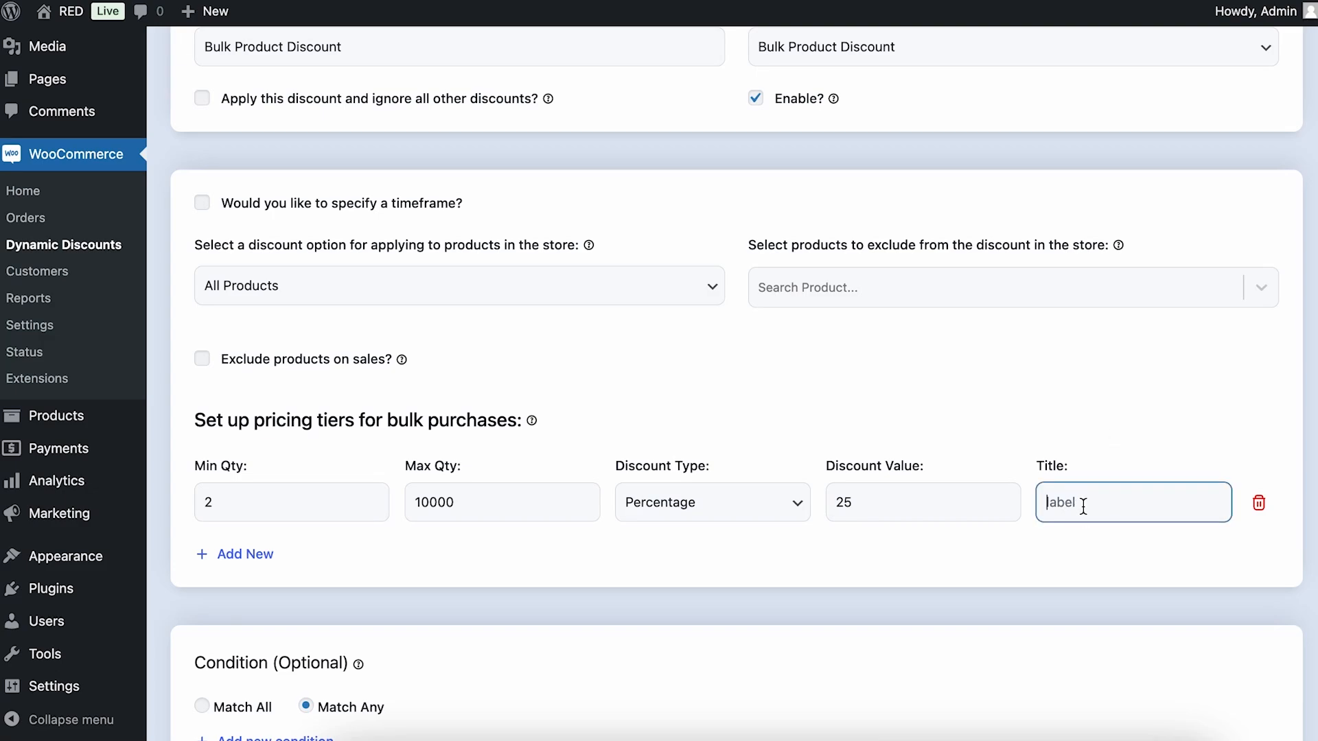
type("label")
type("Get 25")
type("% Off")
type(" (")
type("2 or More")
type(")")
scroll(861, 624, "down", 5)
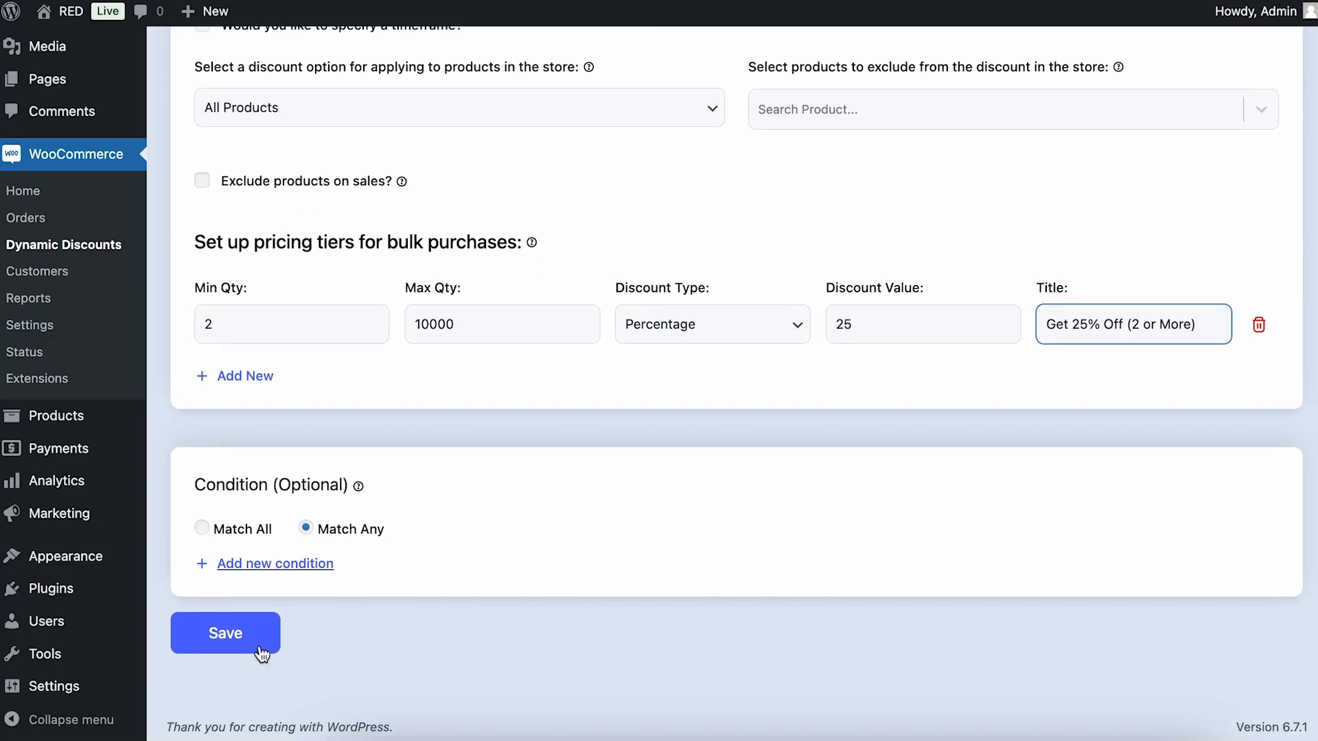
left_click(262, 653)
Open the store's shop page in an incognito window and go to the Hat product page
scroll(549, 517, "up", 10)
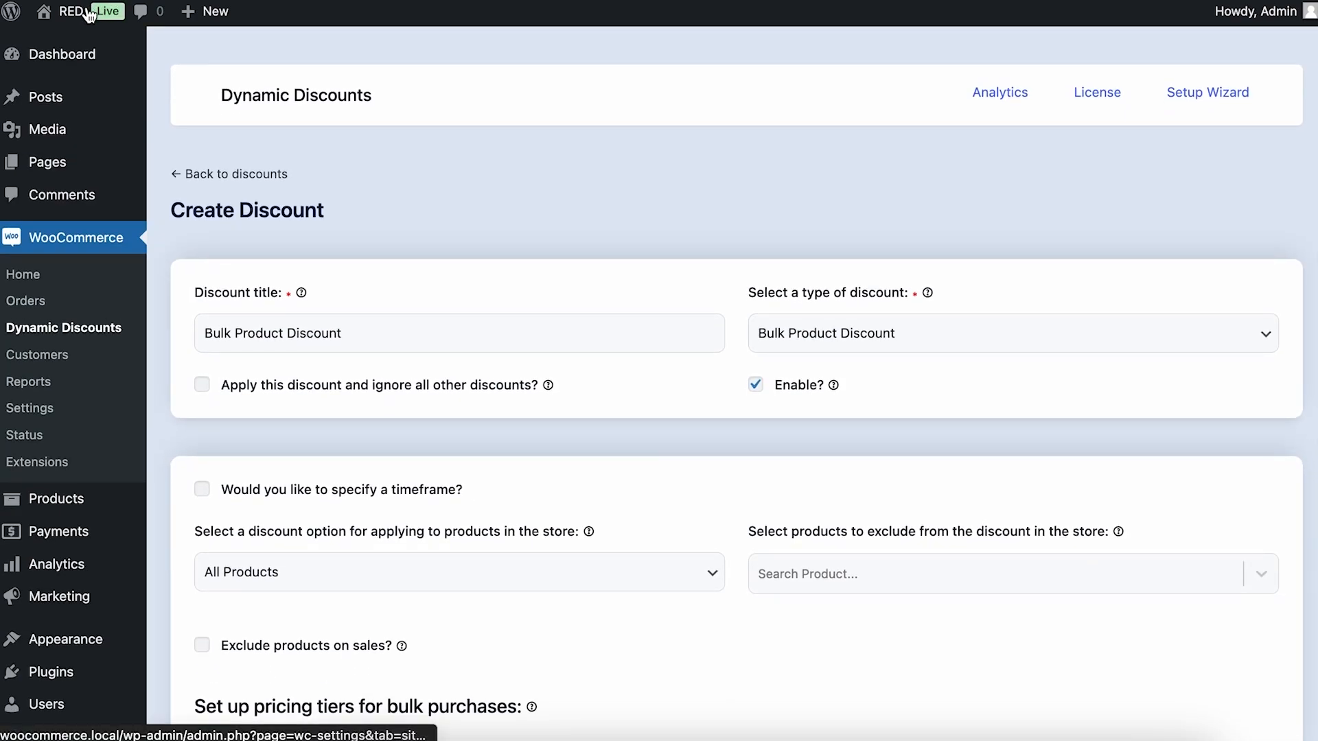
mouse_move(89, 14)
right_click(73, 72)
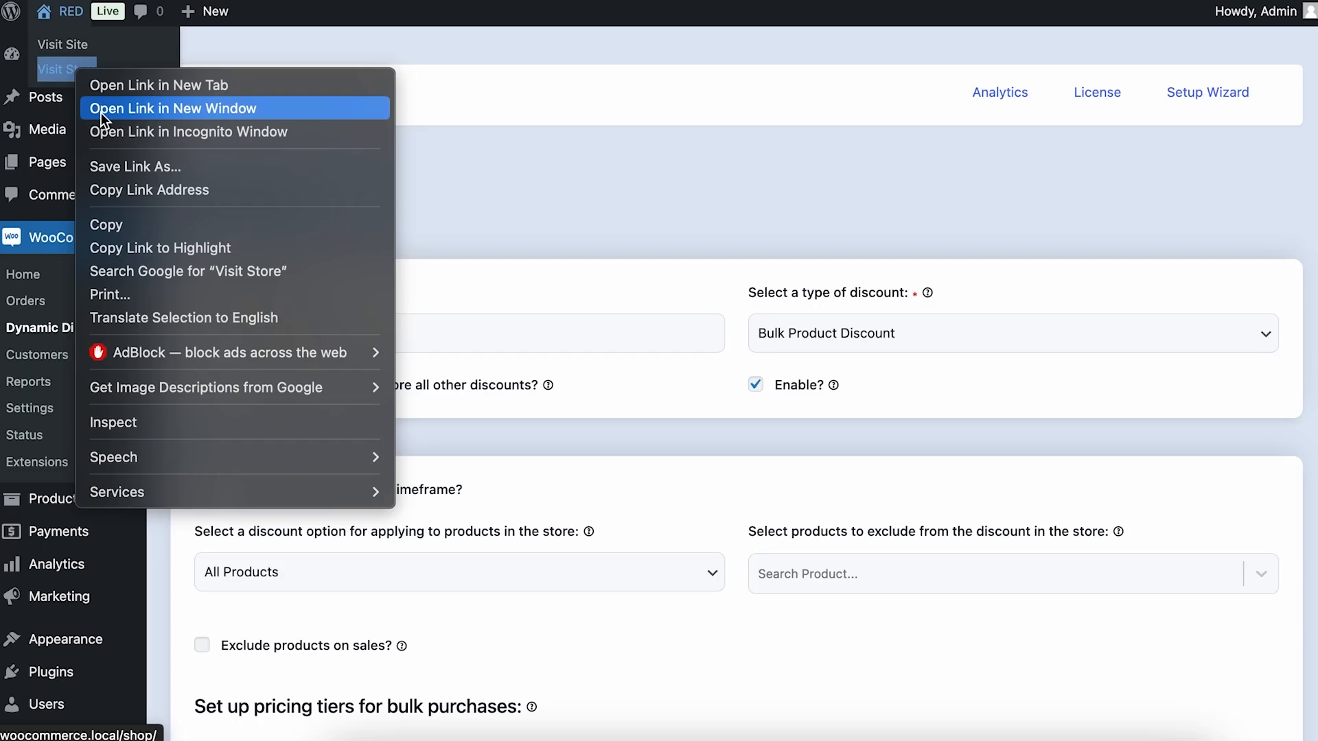
left_click(97, 128)
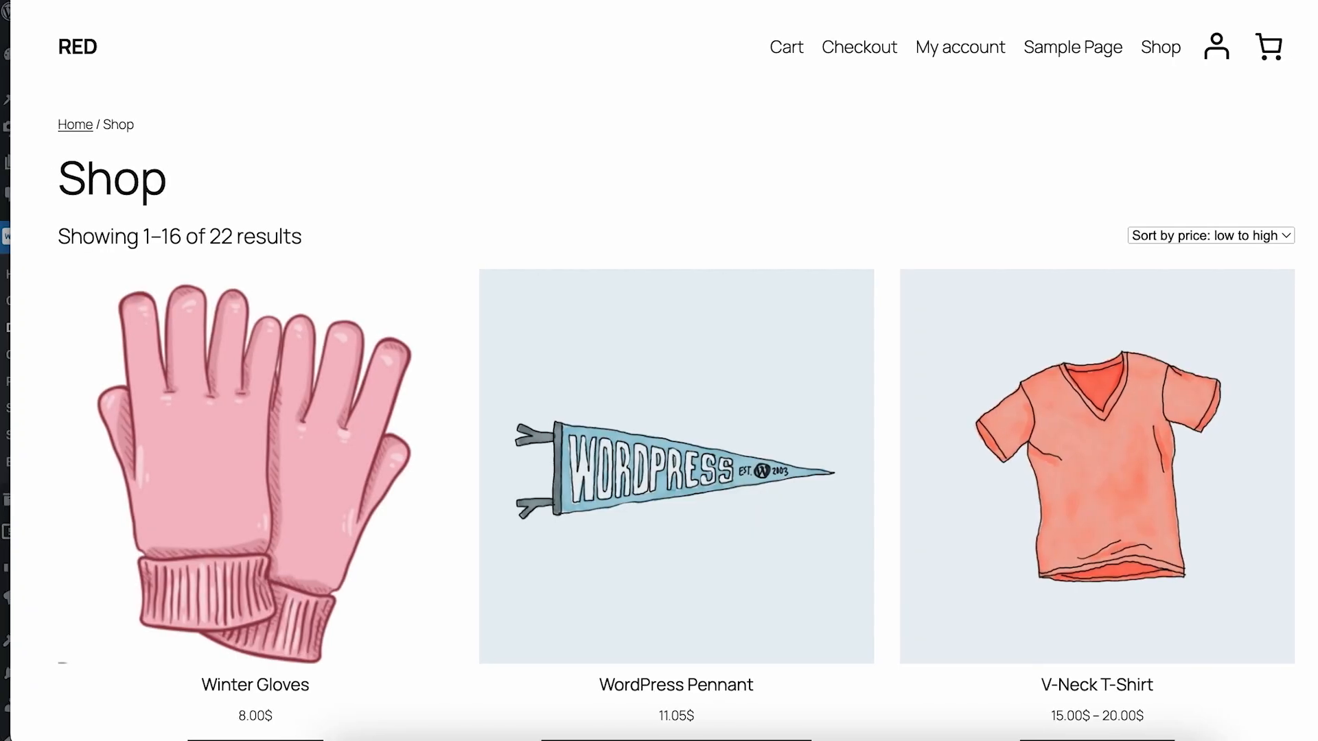
scroll(727, 199, "down", 6)
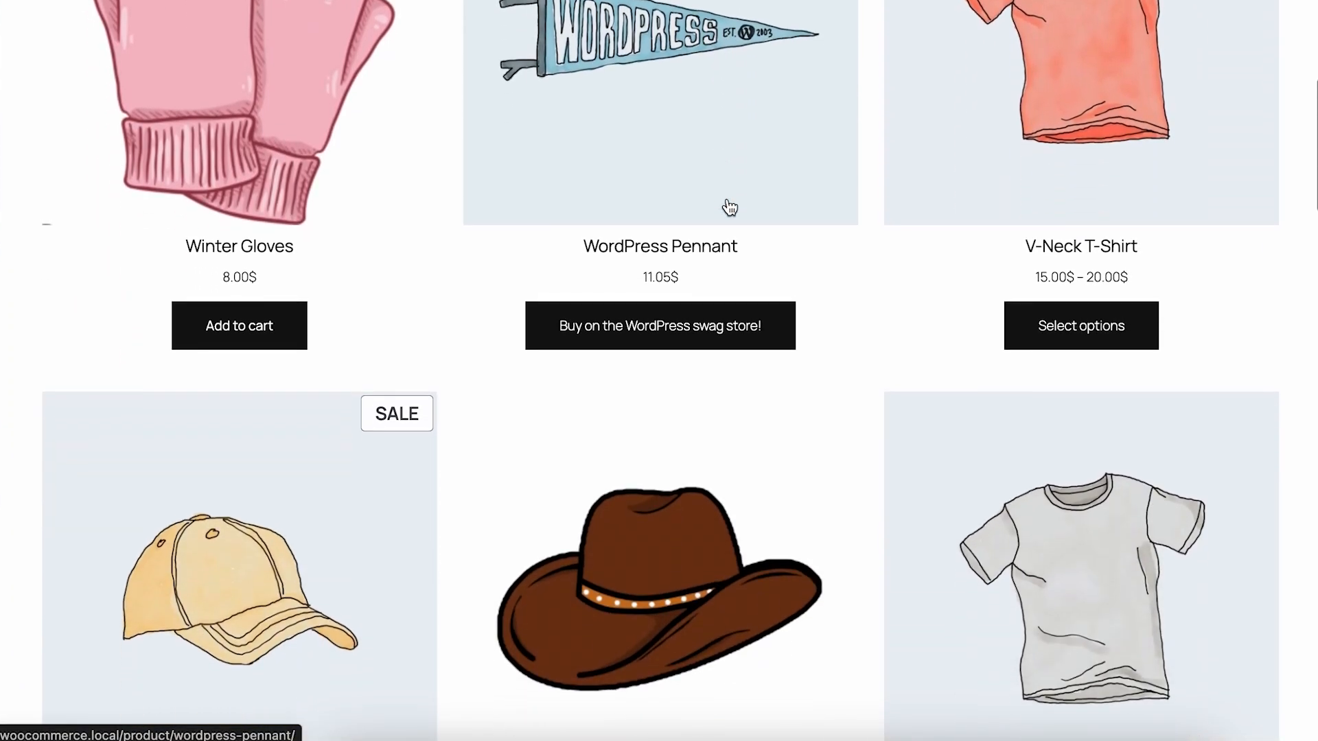
scroll(558, 513, "down", 3)
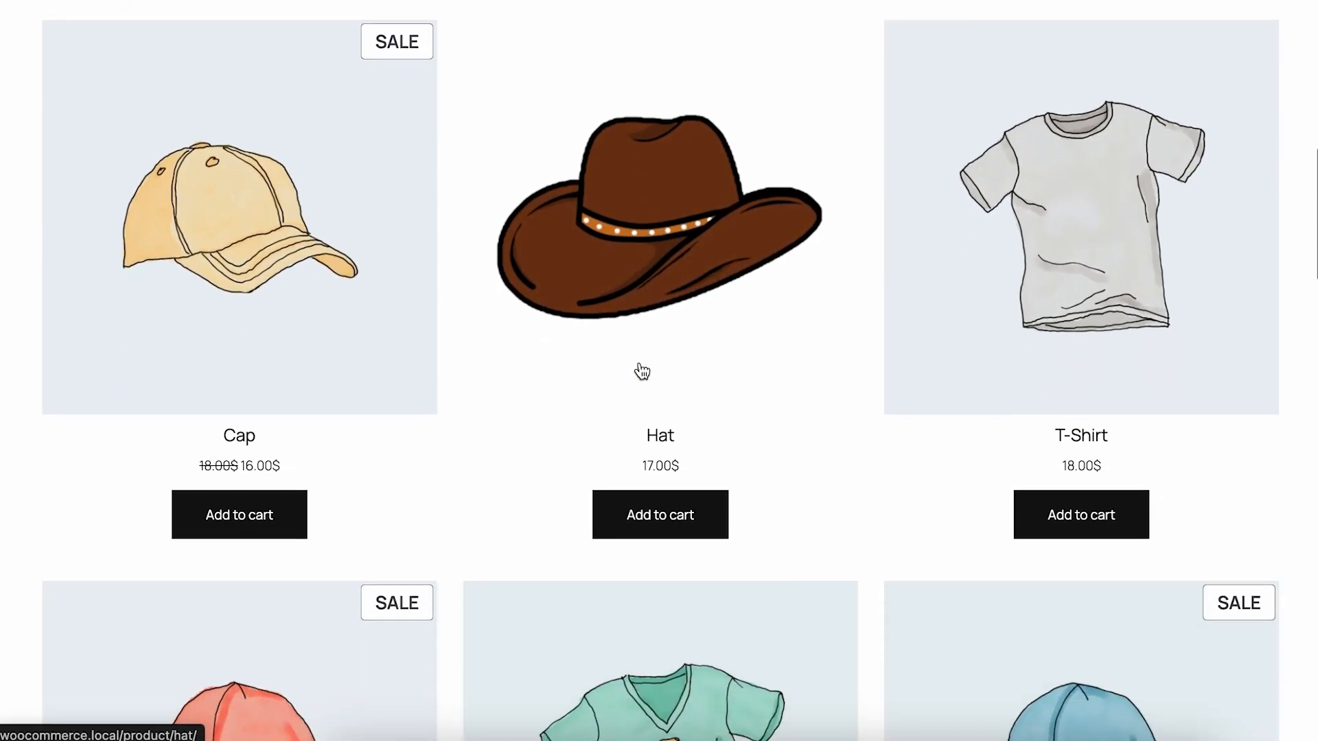
left_click(638, 370)
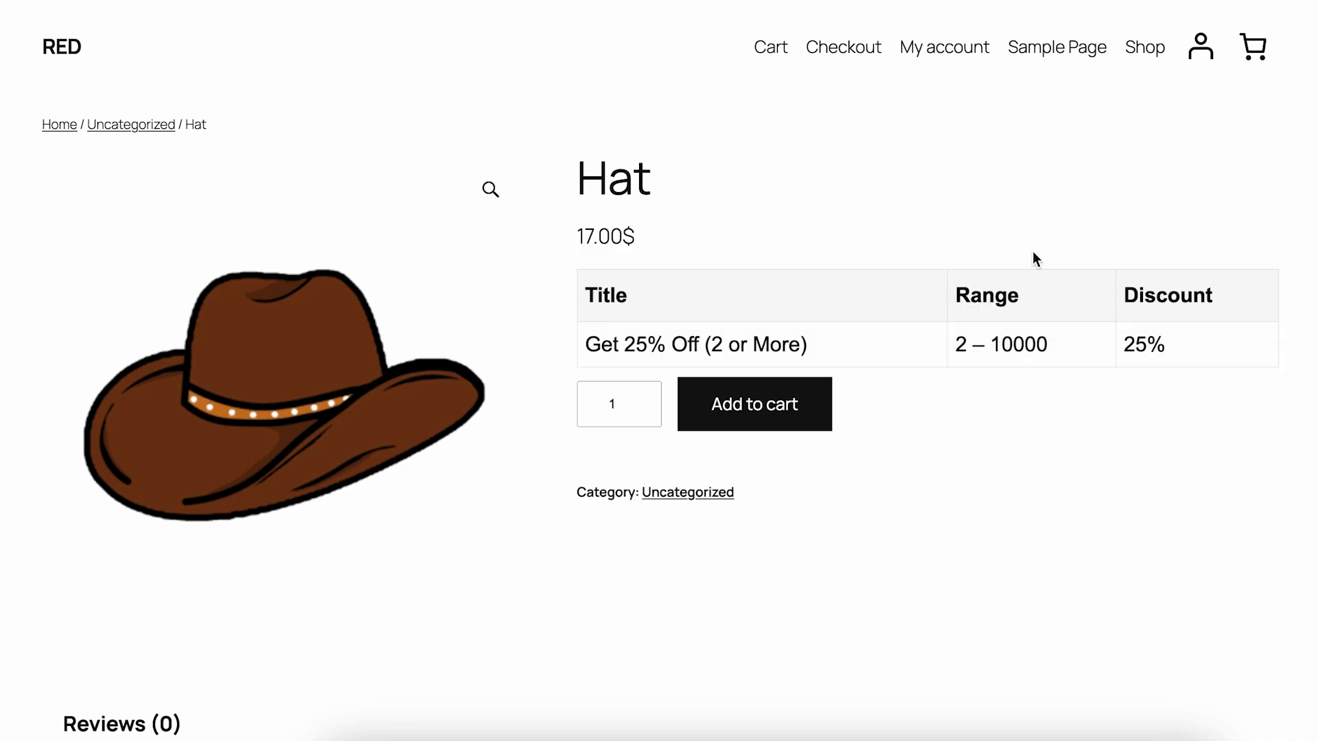
Add the Hat to the cart twice, one unit each time
left_click(764, 426)
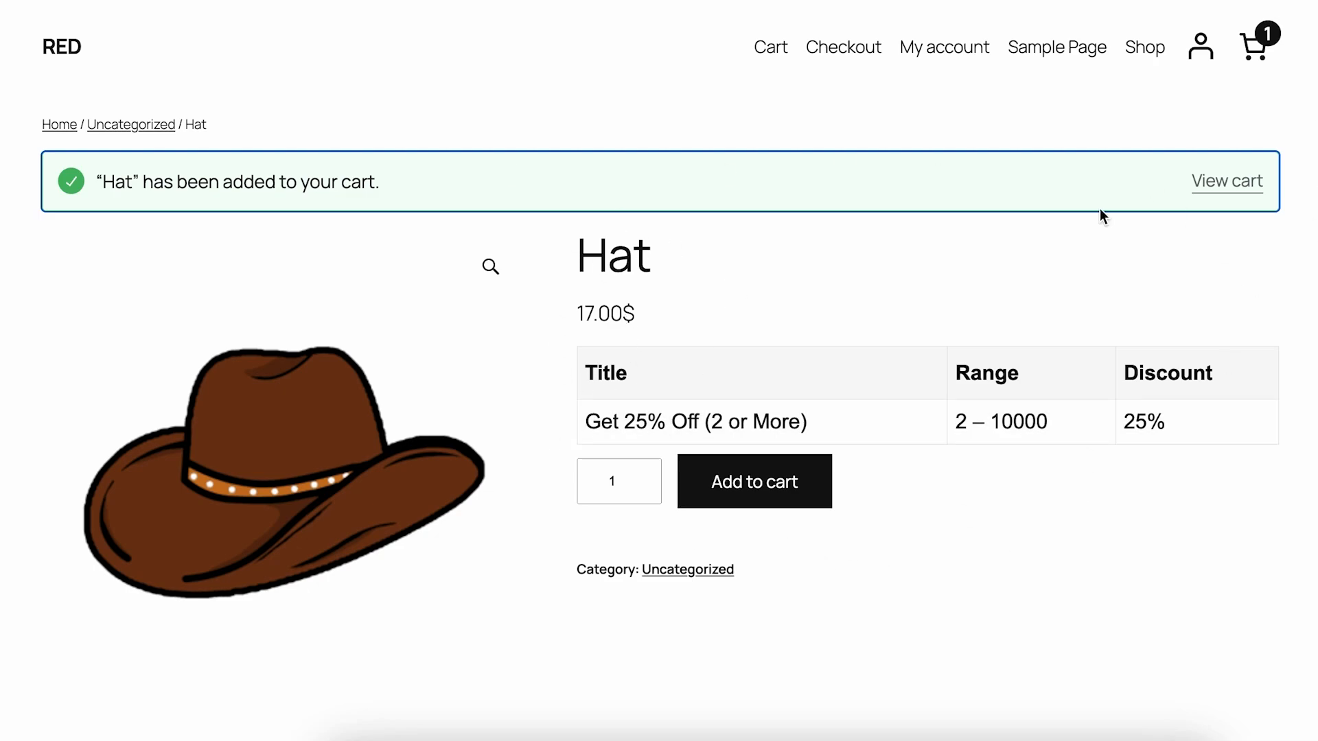
left_click(775, 503)
scroll(823, 535, "down", 3)
scroll(824, 536, "up", 3)
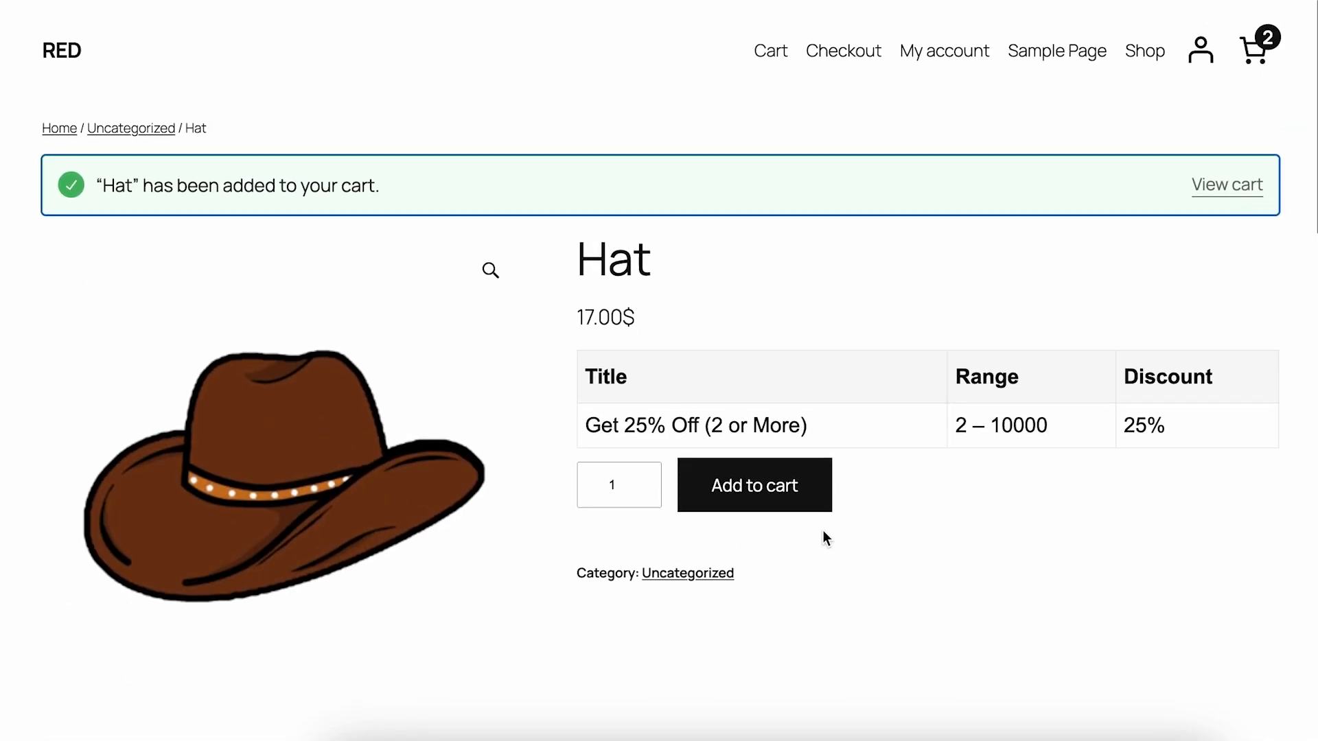
View the cart and check the per-item savings and discounted total for the Hat
left_click(1239, 184)
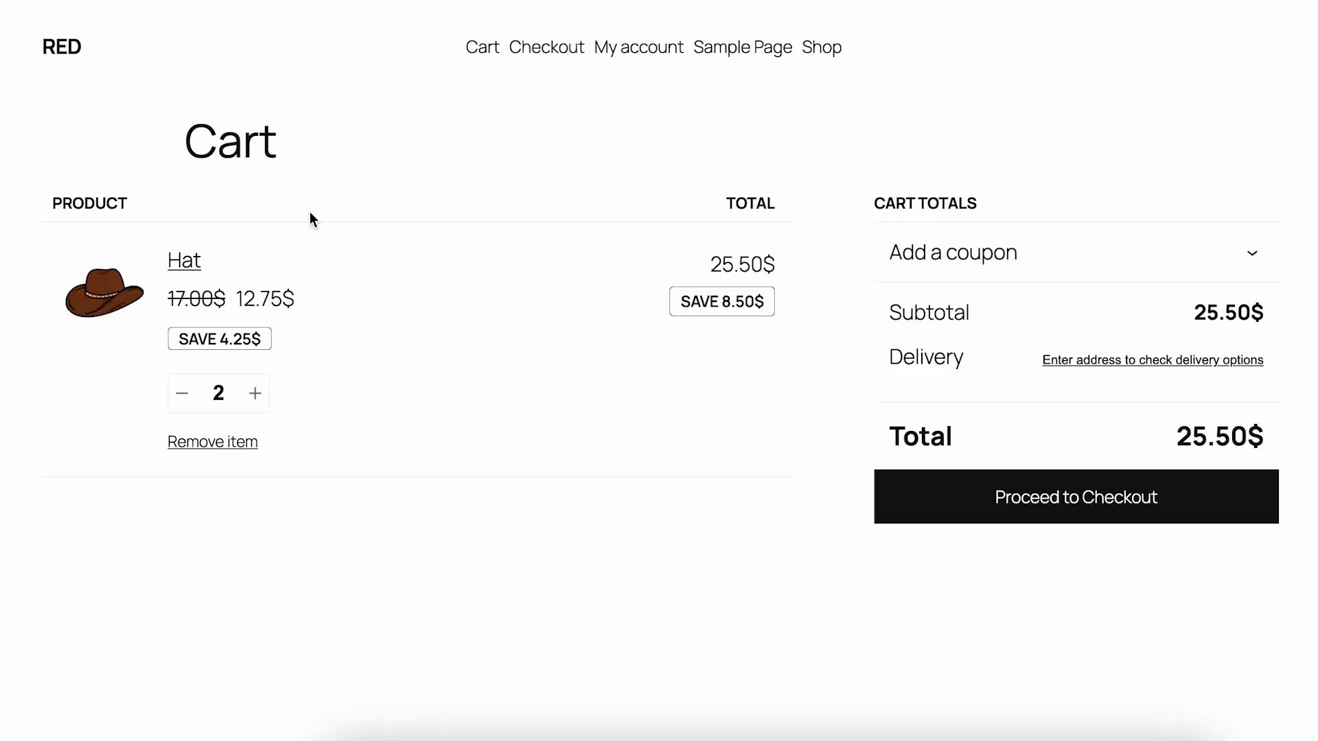
left_click_drag(170, 342, 271, 343)
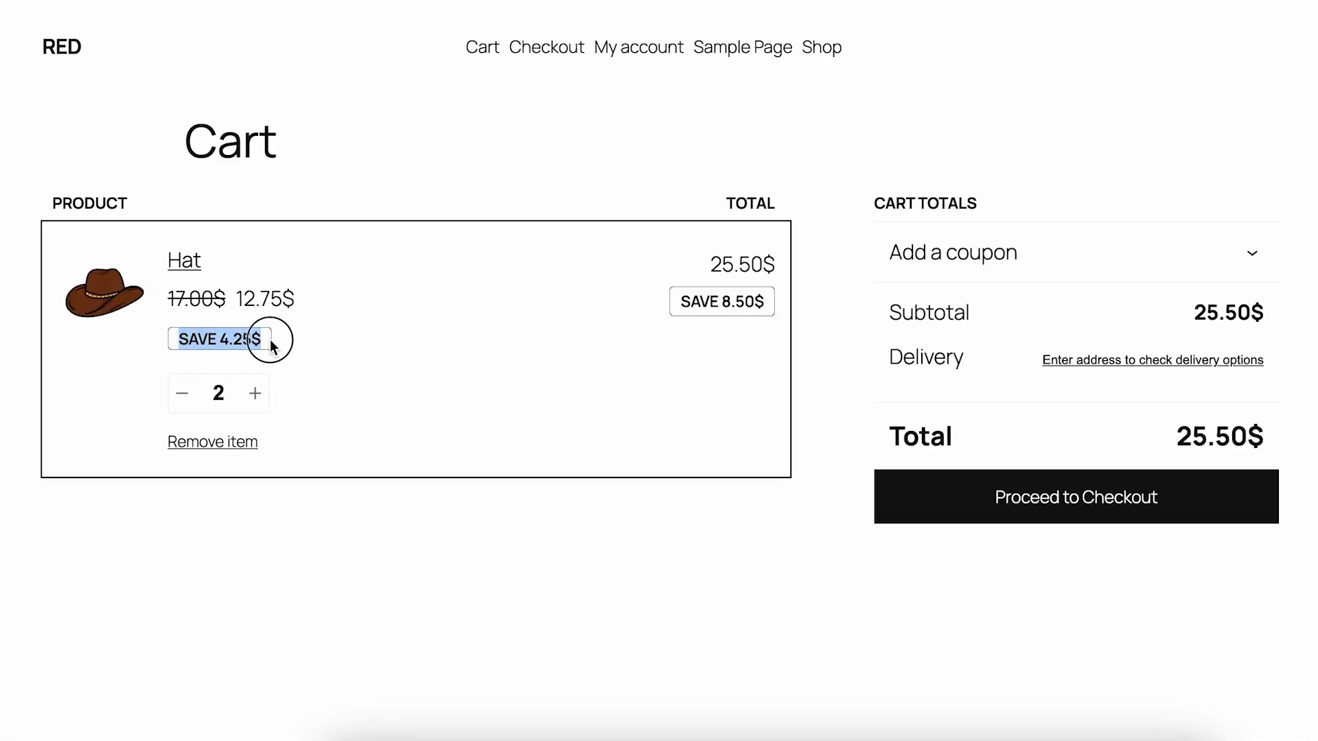
right_click(444, 371)
left_click(572, 319)
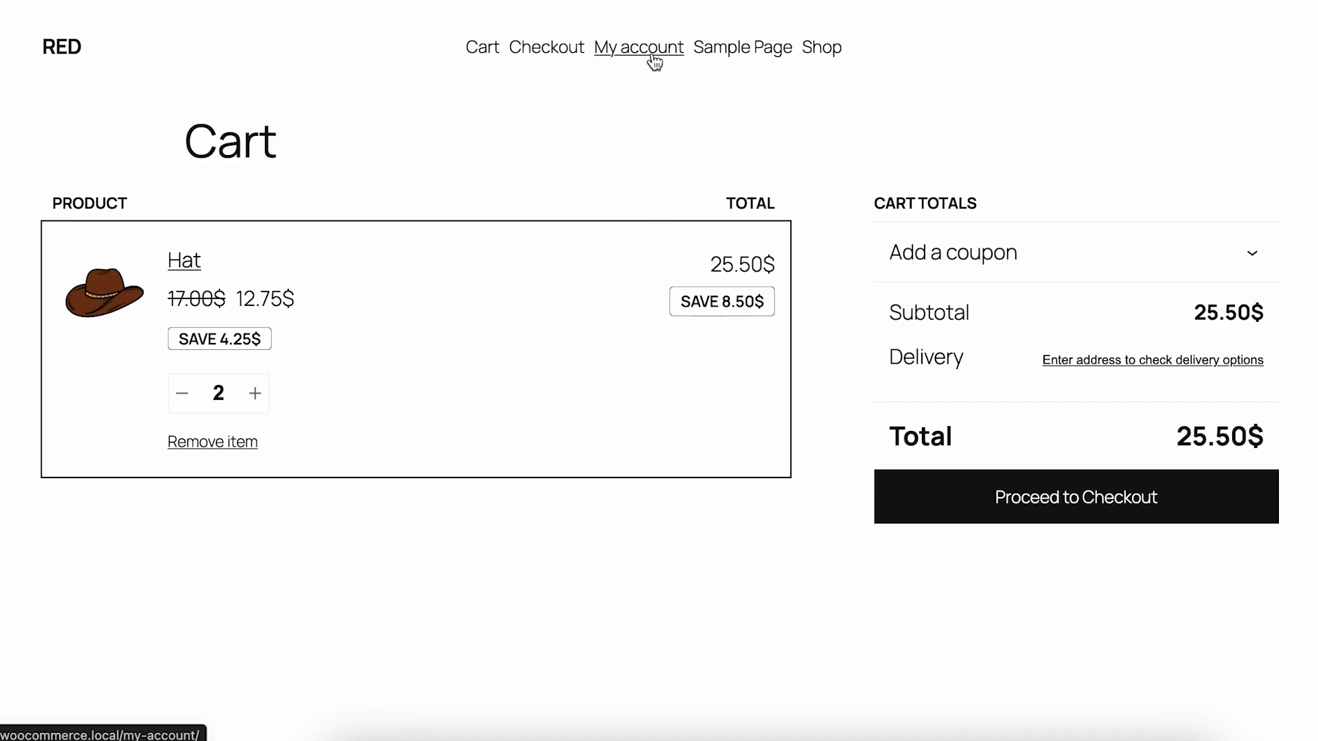
Add Winter Gloves to the cart from the shop page and increase their quantity to 2 in the cart
left_click(831, 57)
scroll(608, 388, "down", 5)
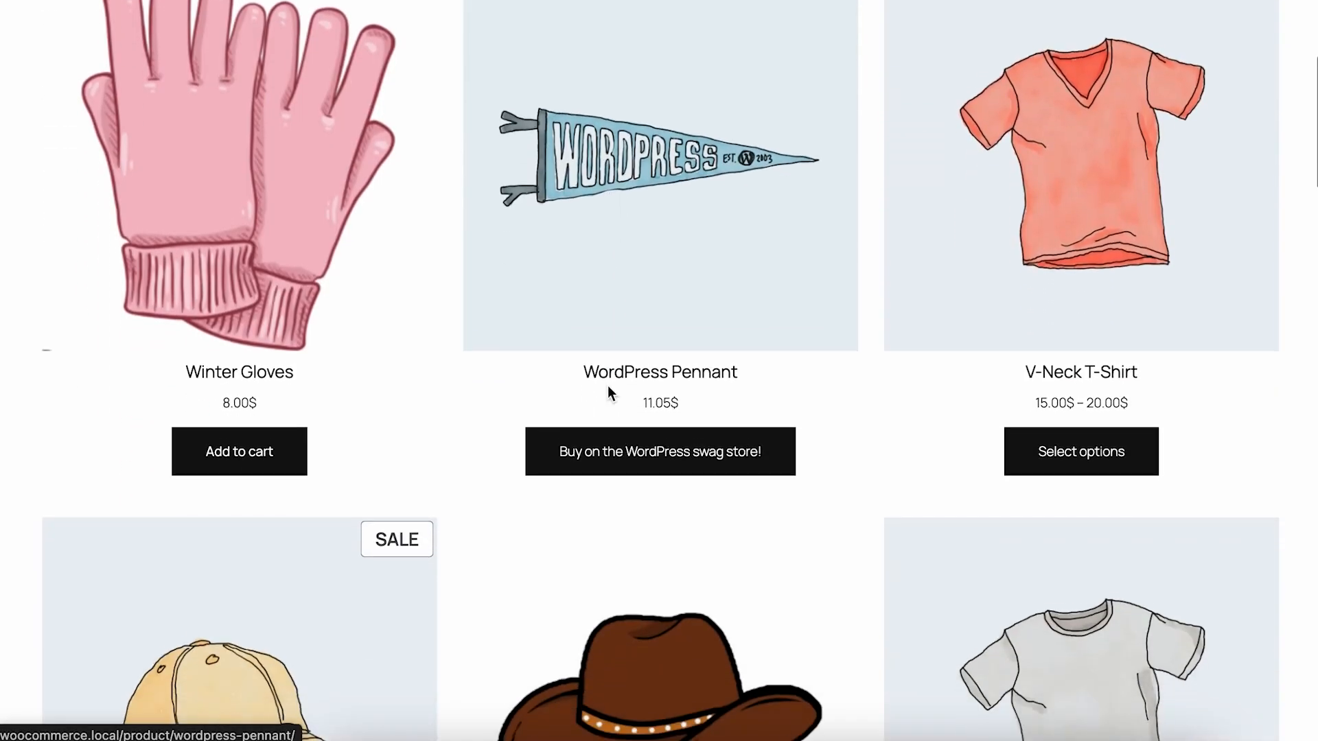
left_click(264, 426)
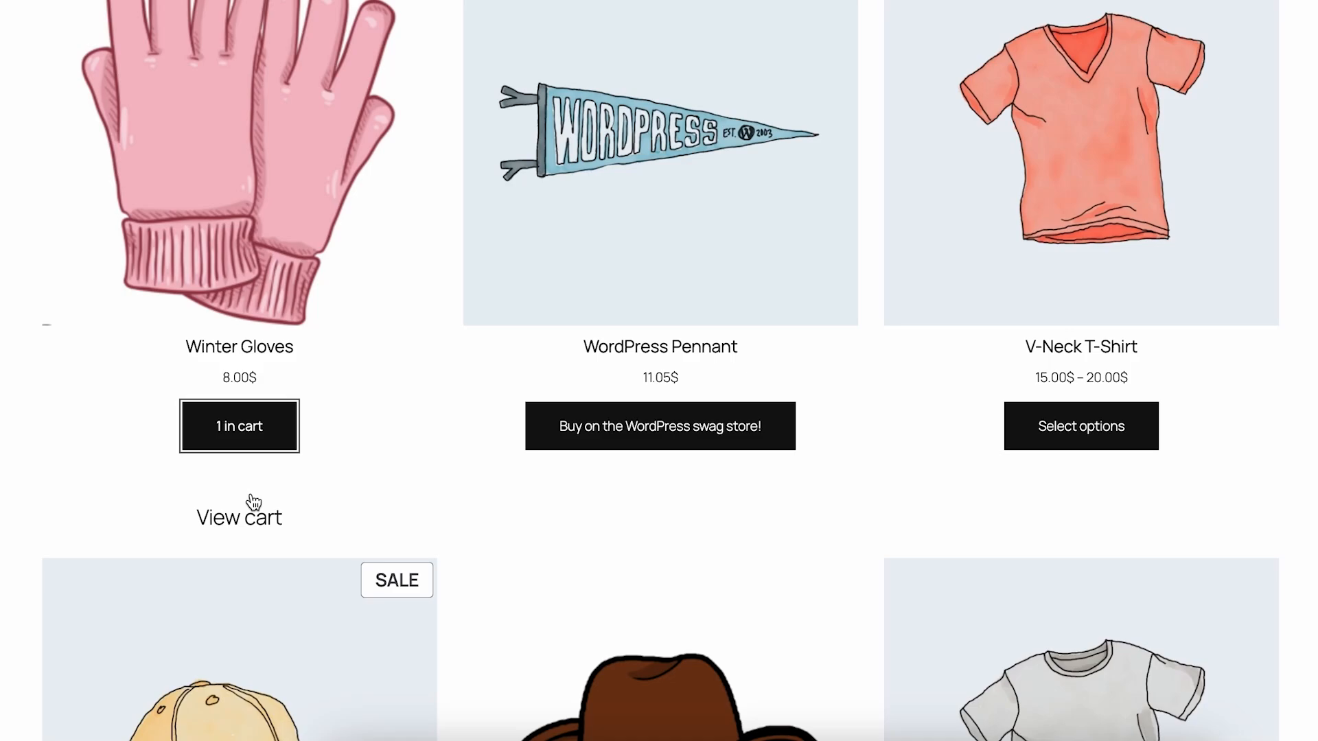
left_click(253, 522)
scroll(518, 434, "down", 1)
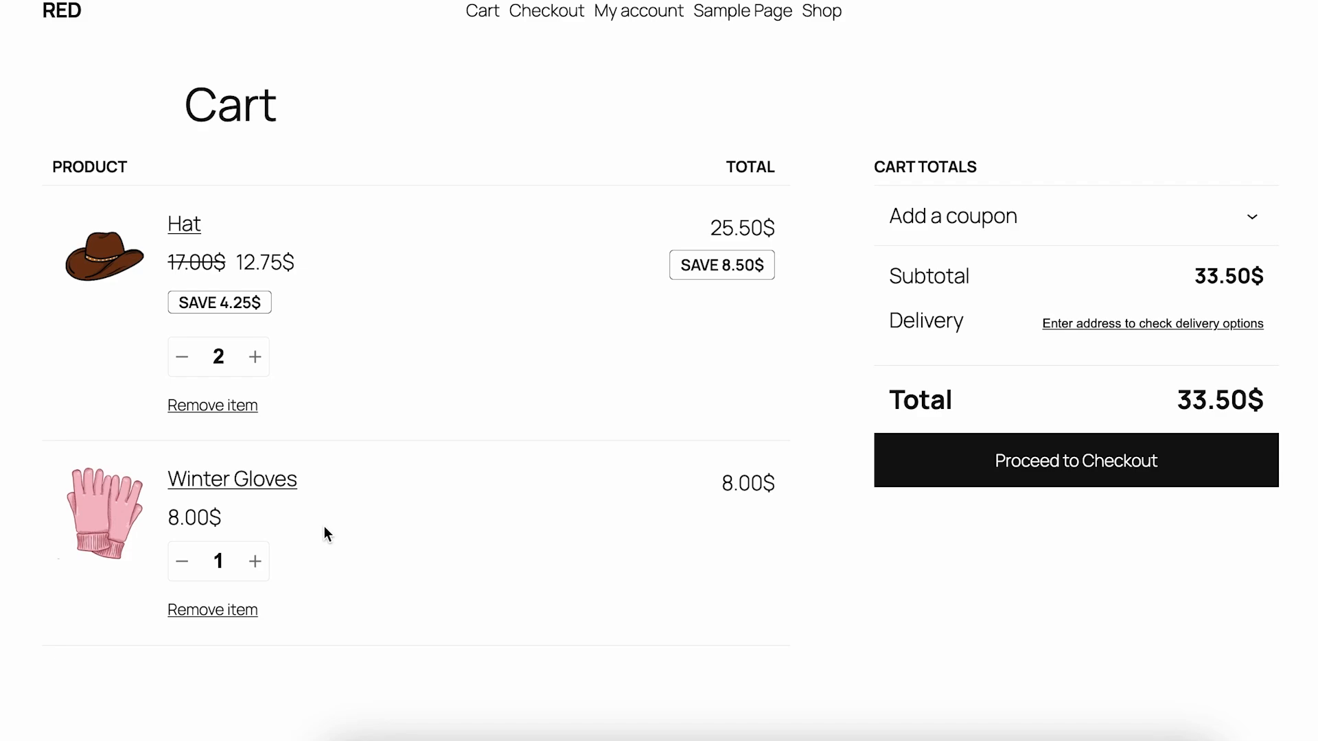
left_click(254, 571)
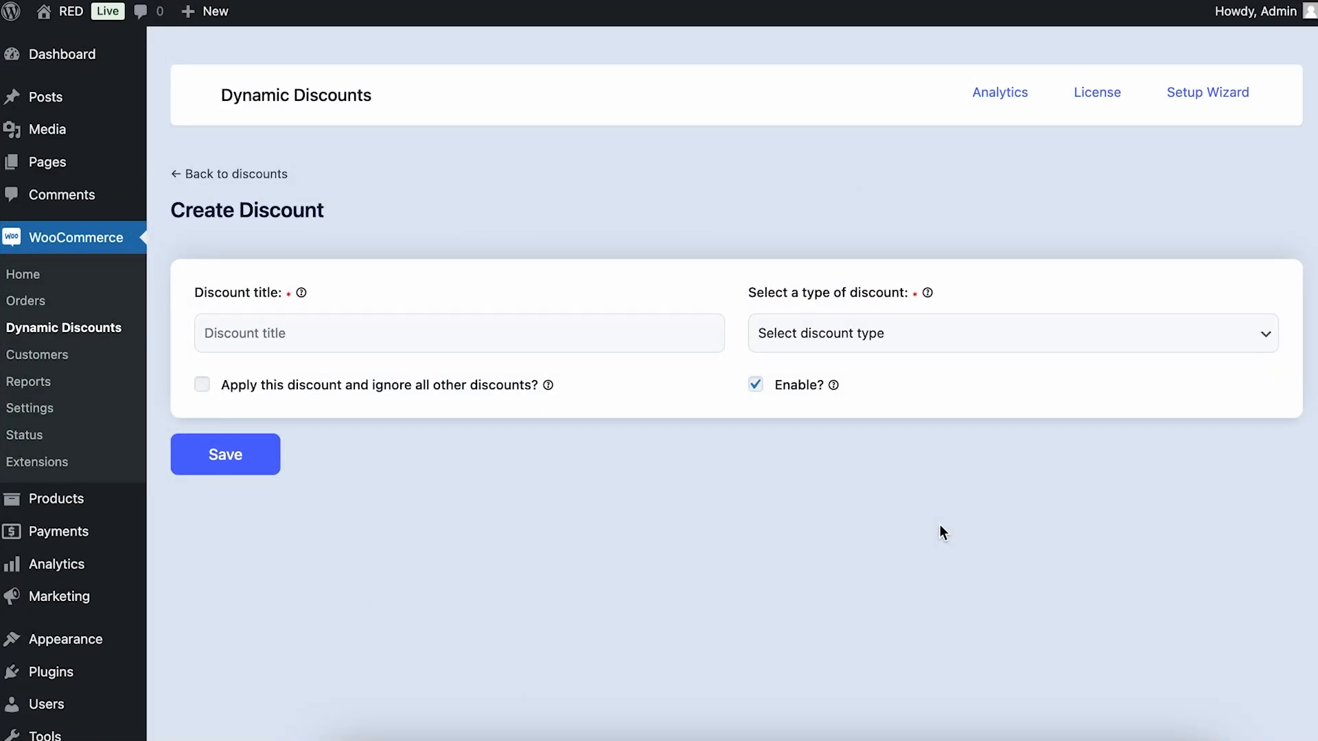
Title the new discount "Bundle Discount" and set its type to Bundle (Set) Discount
left_click(362, 333)
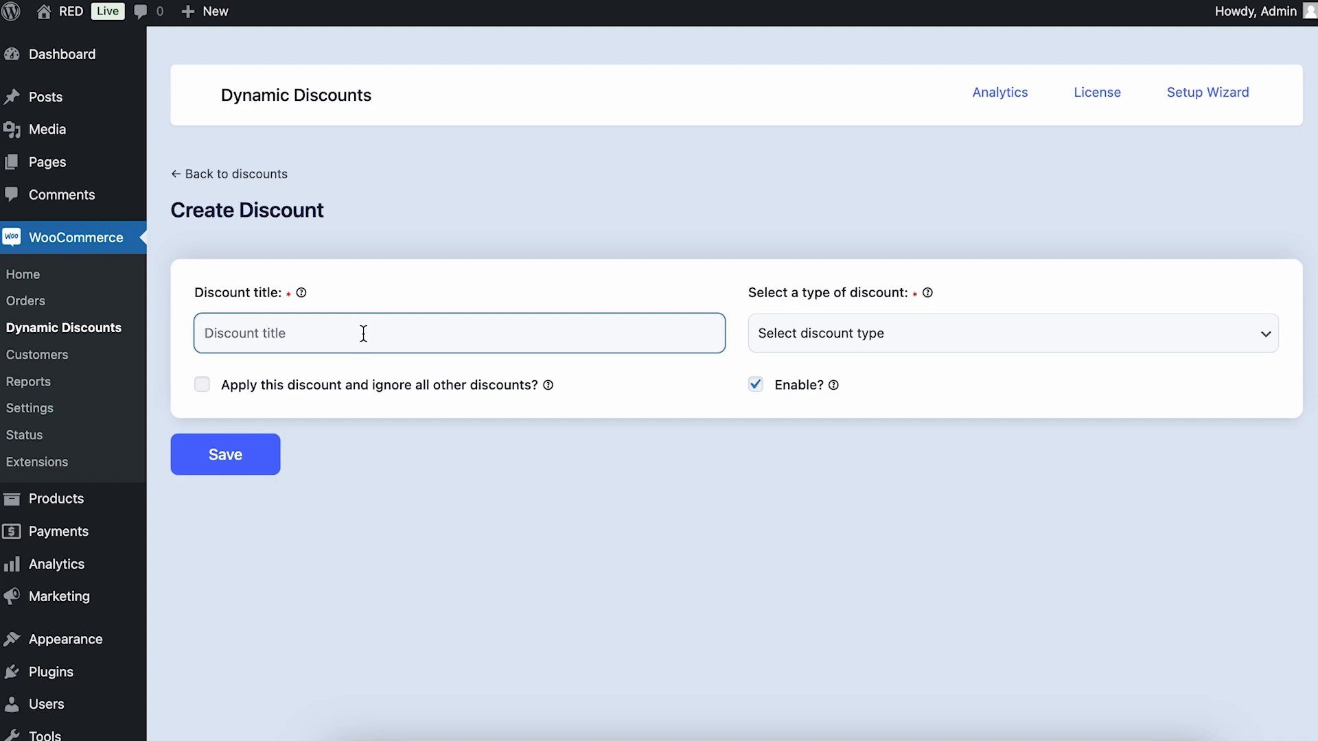
type("Bundle Discount")
left_click(876, 333)
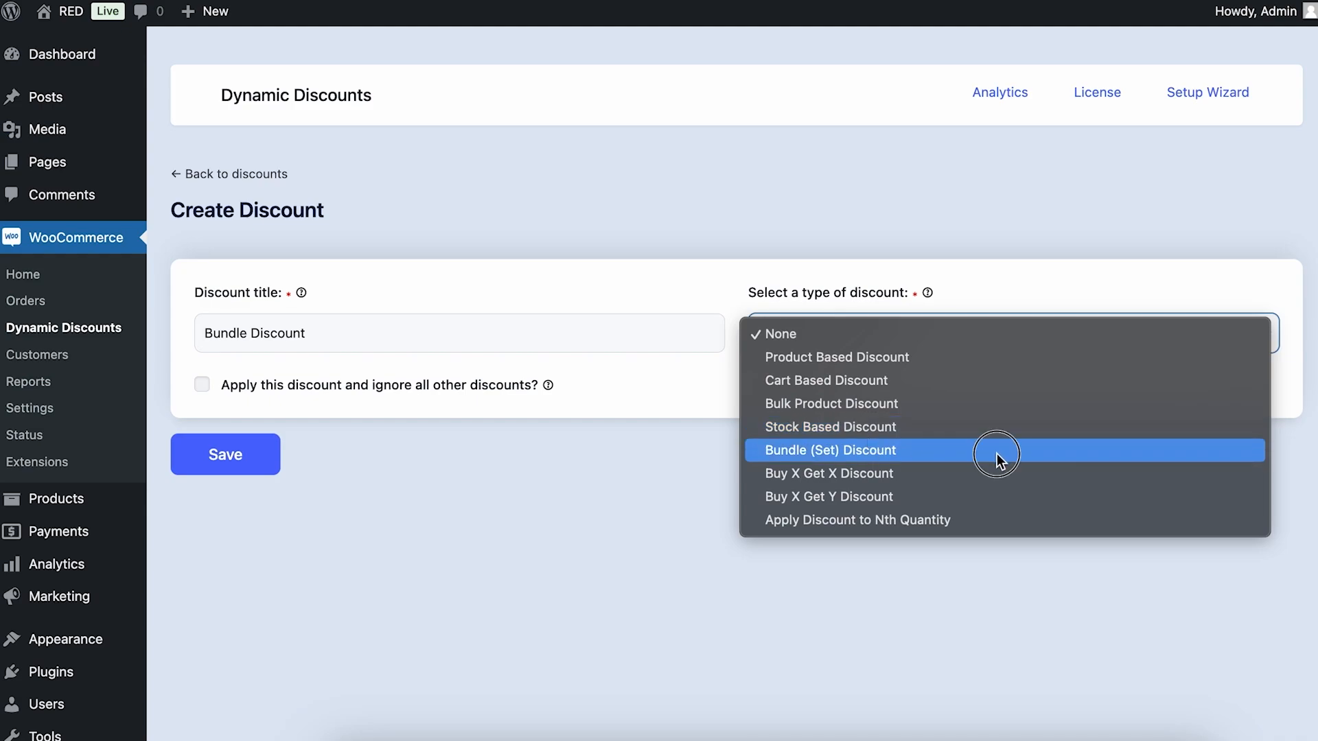
left_click(997, 454)
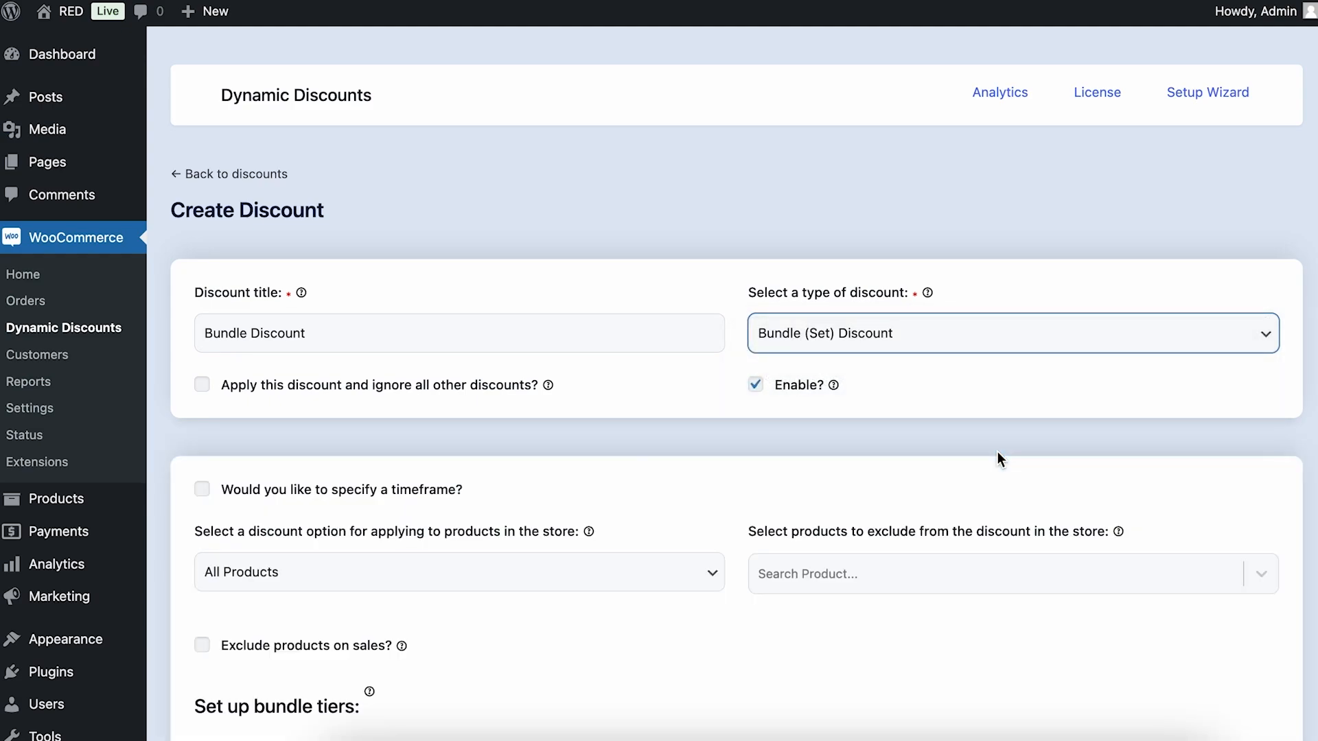
Set the first bundle tier to quantity 3 with a Fixed for set/bundle discount value of 10
scroll(999, 458, "down", 5)
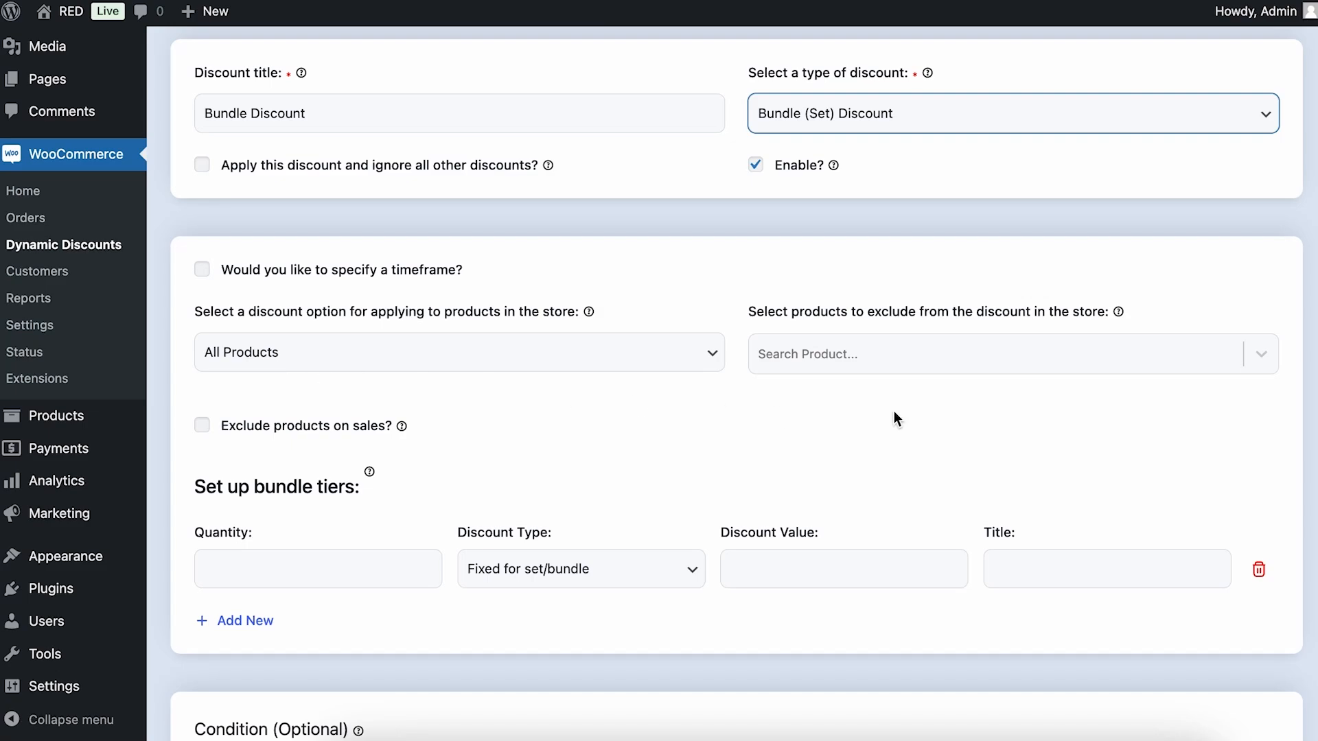
scroll(455, 433, "down", 1)
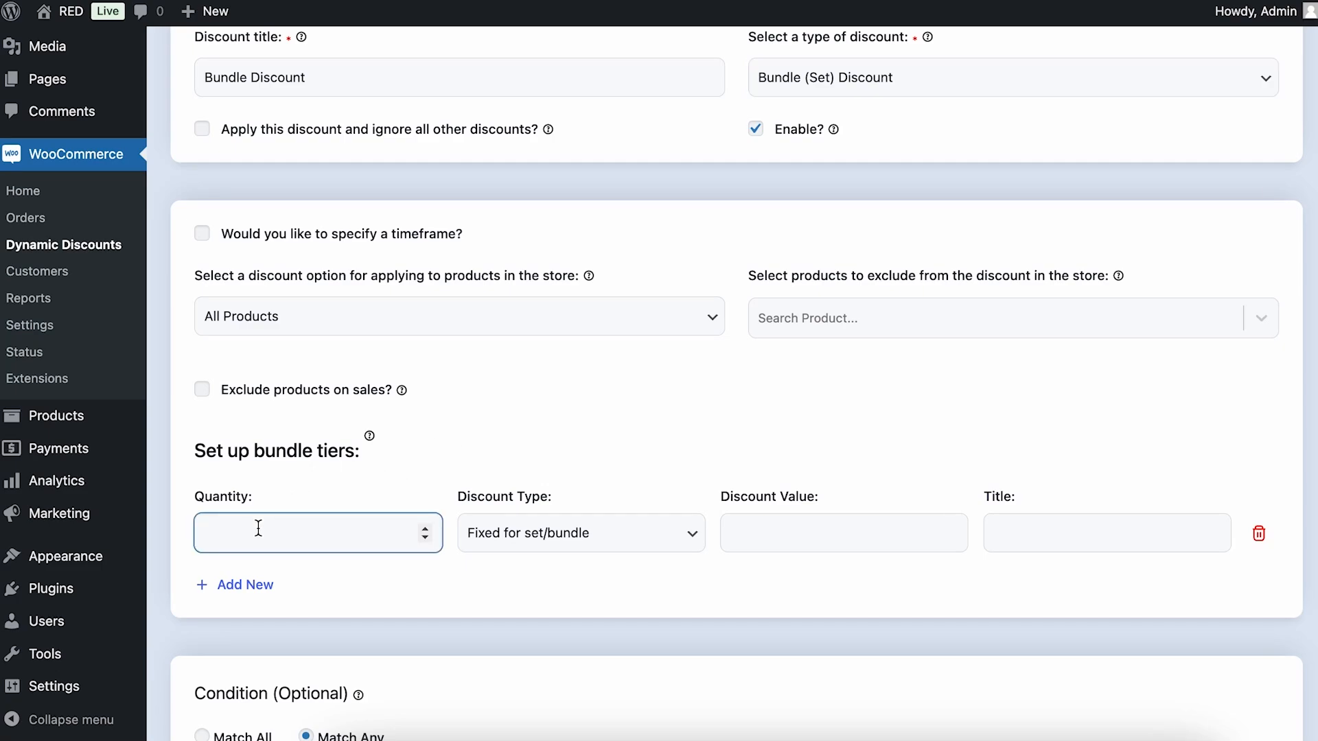
type("3")
left_click(661, 541)
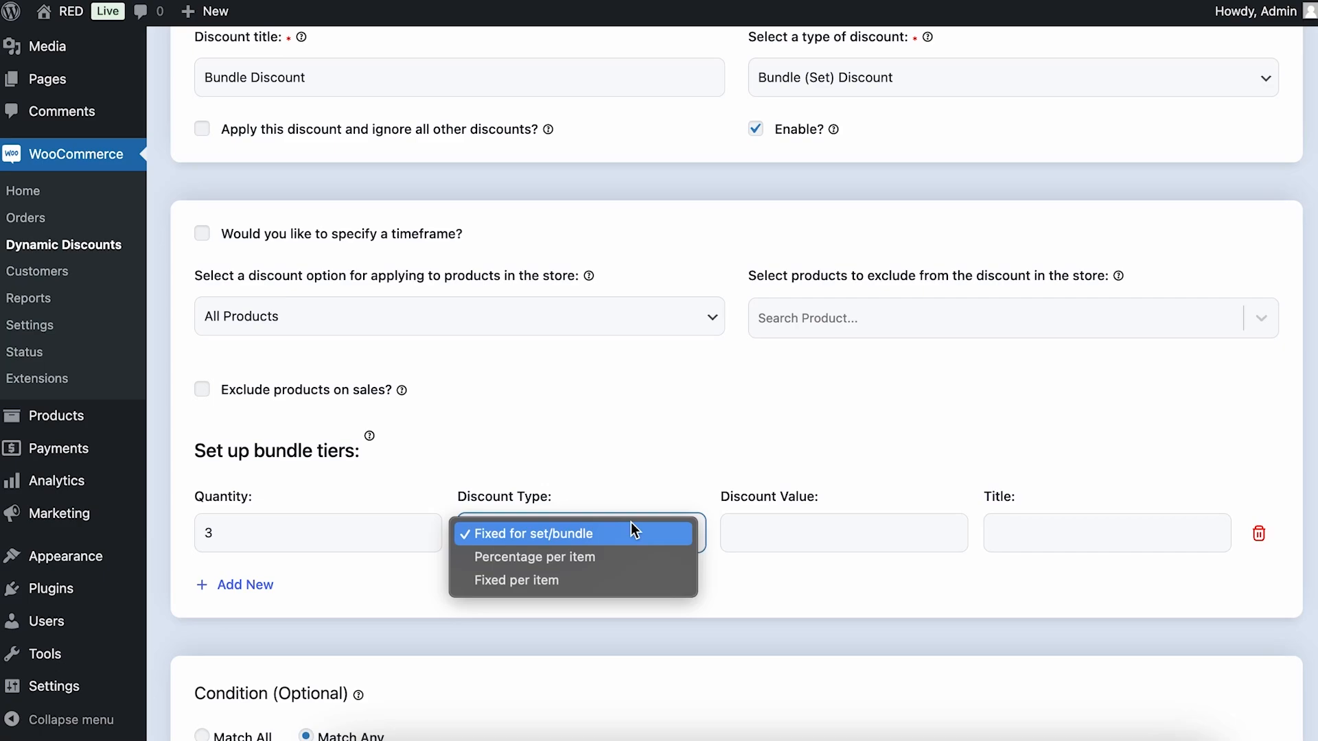
left_click(632, 533)
left_click(829, 546)
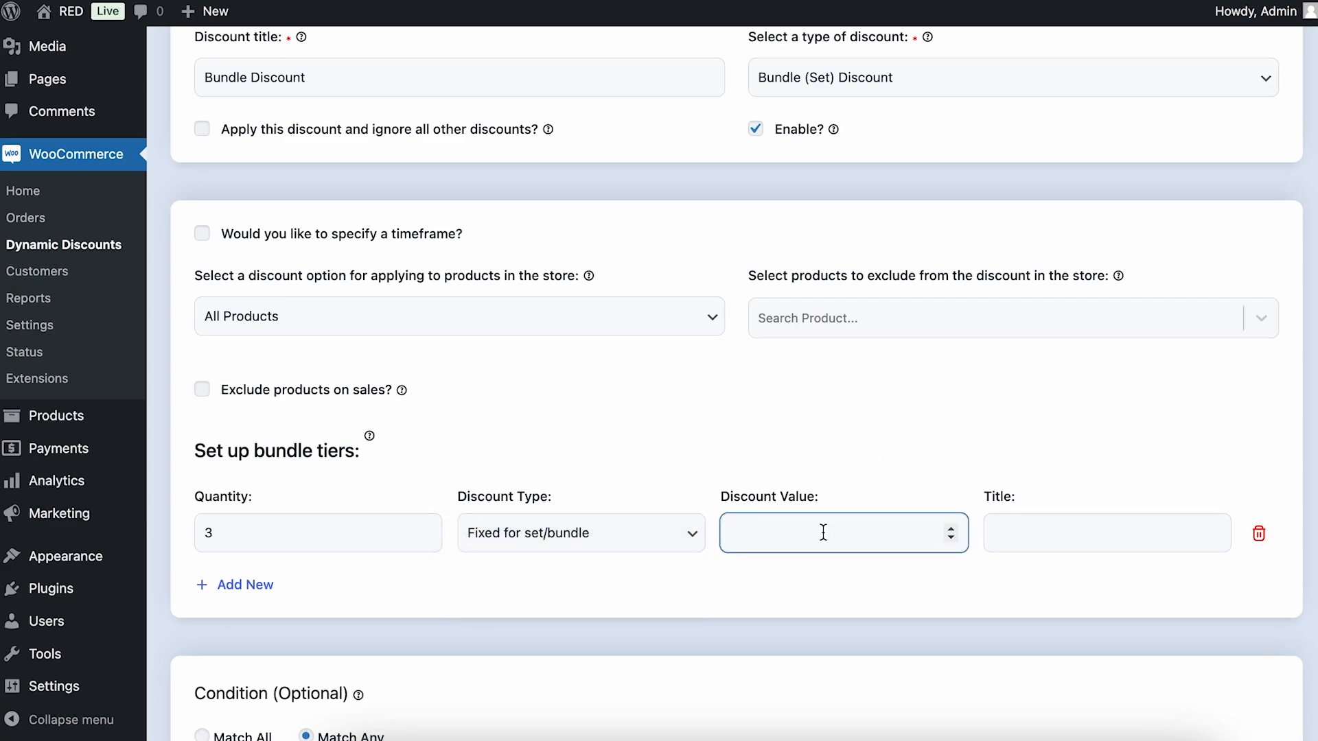
type("10")
Title the quantity 3 bundle tier "Get 10% off on 3 items together"
left_click(1091, 527)
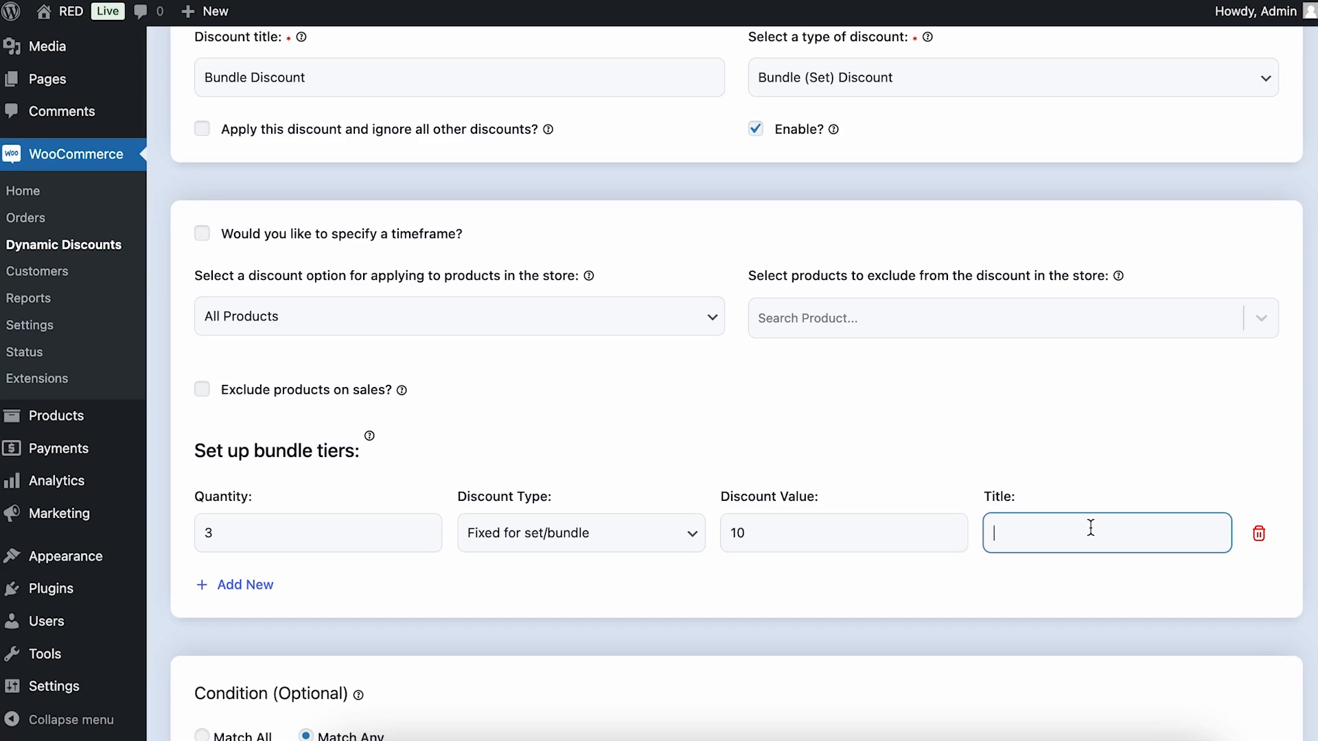
type("Get 10% off on 3 items together")
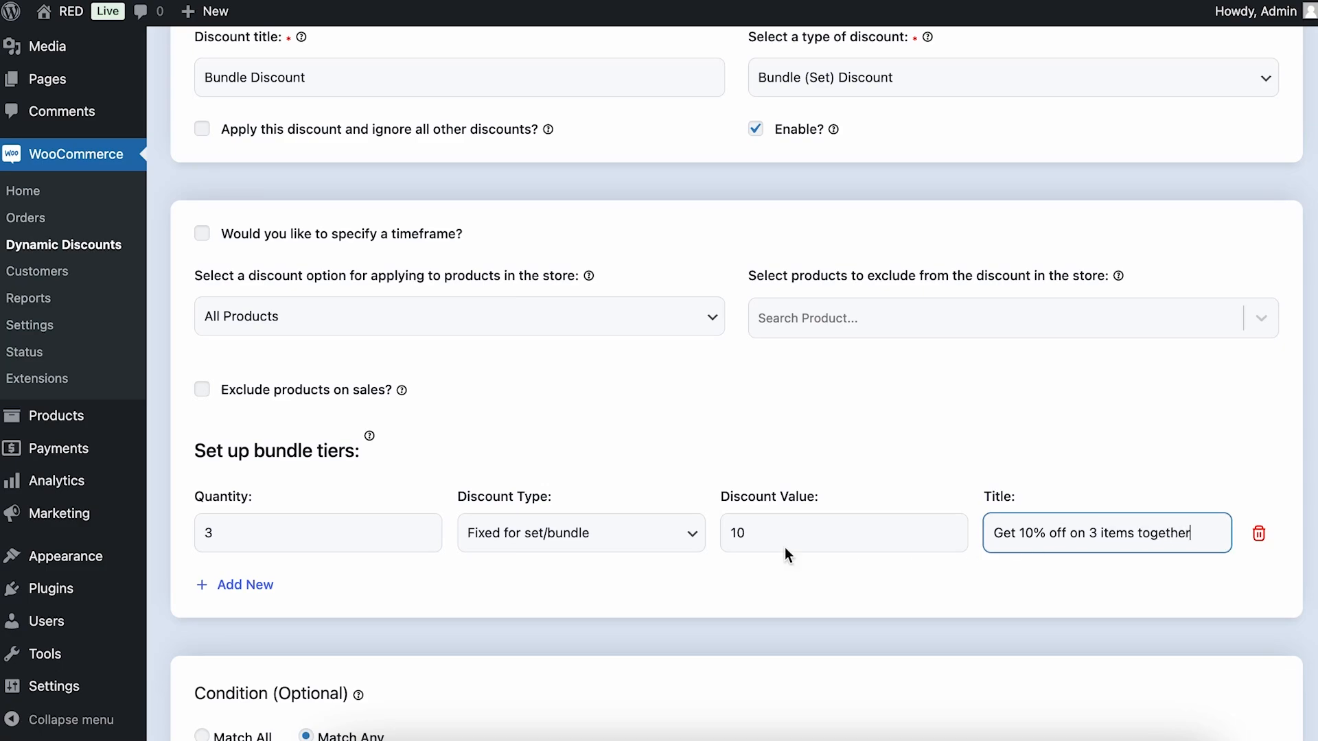
Add a second bundle tier with quantity 5 and a fixed set/bundle discount value of 25
left_click(267, 589)
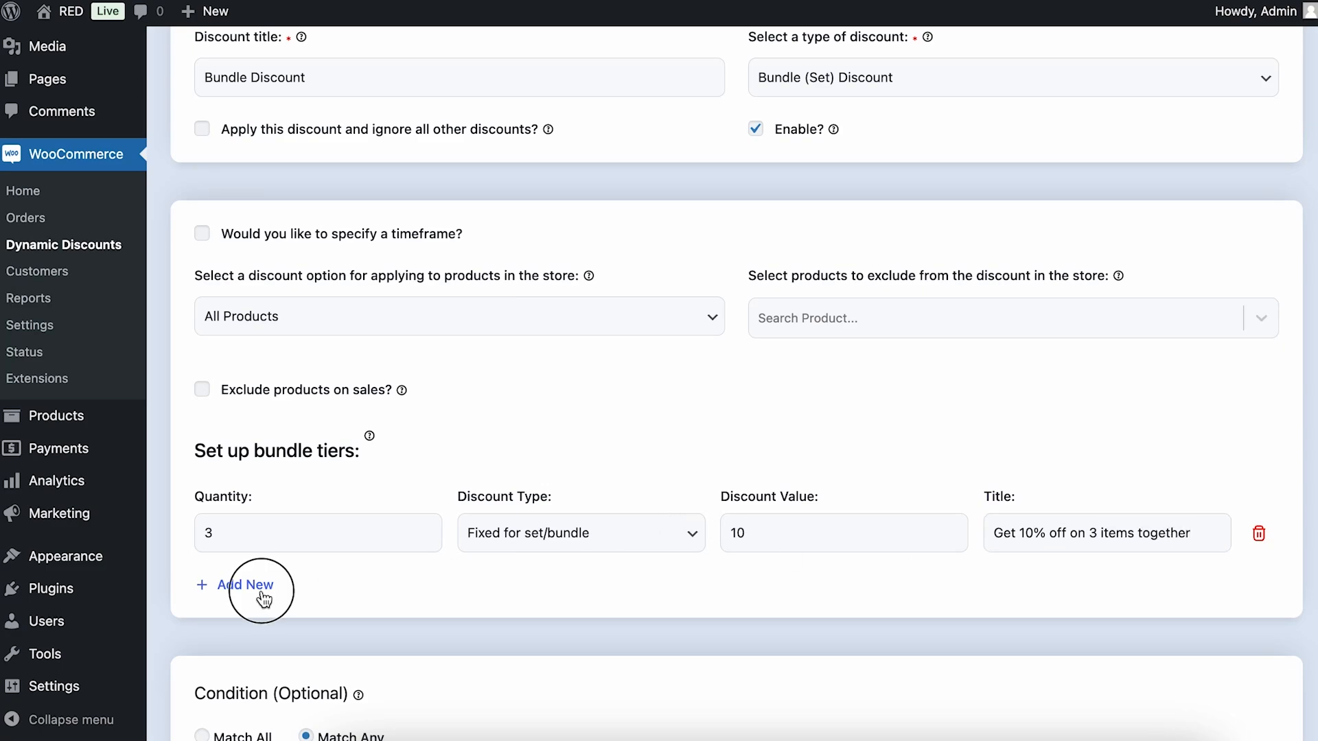
left_click(253, 608)
key("BackSpace")
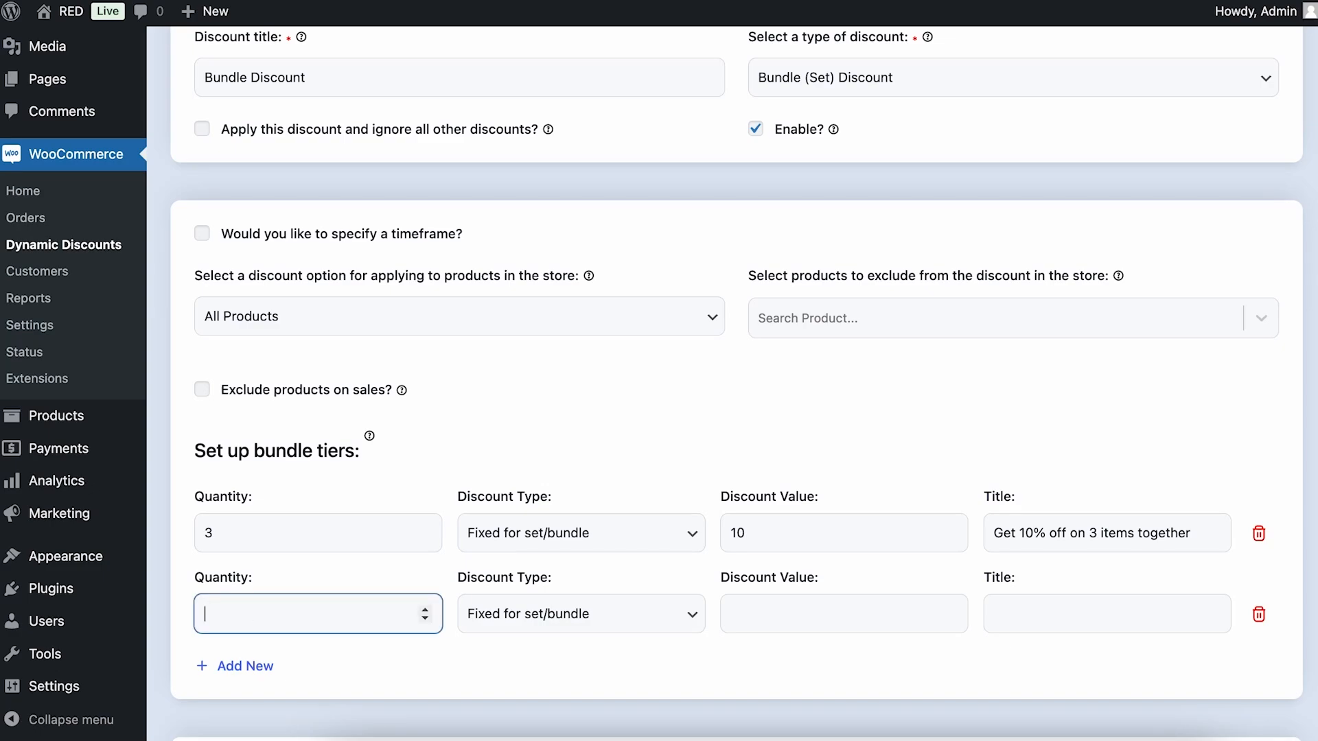
type("5")
left_click(734, 608)
type("25")
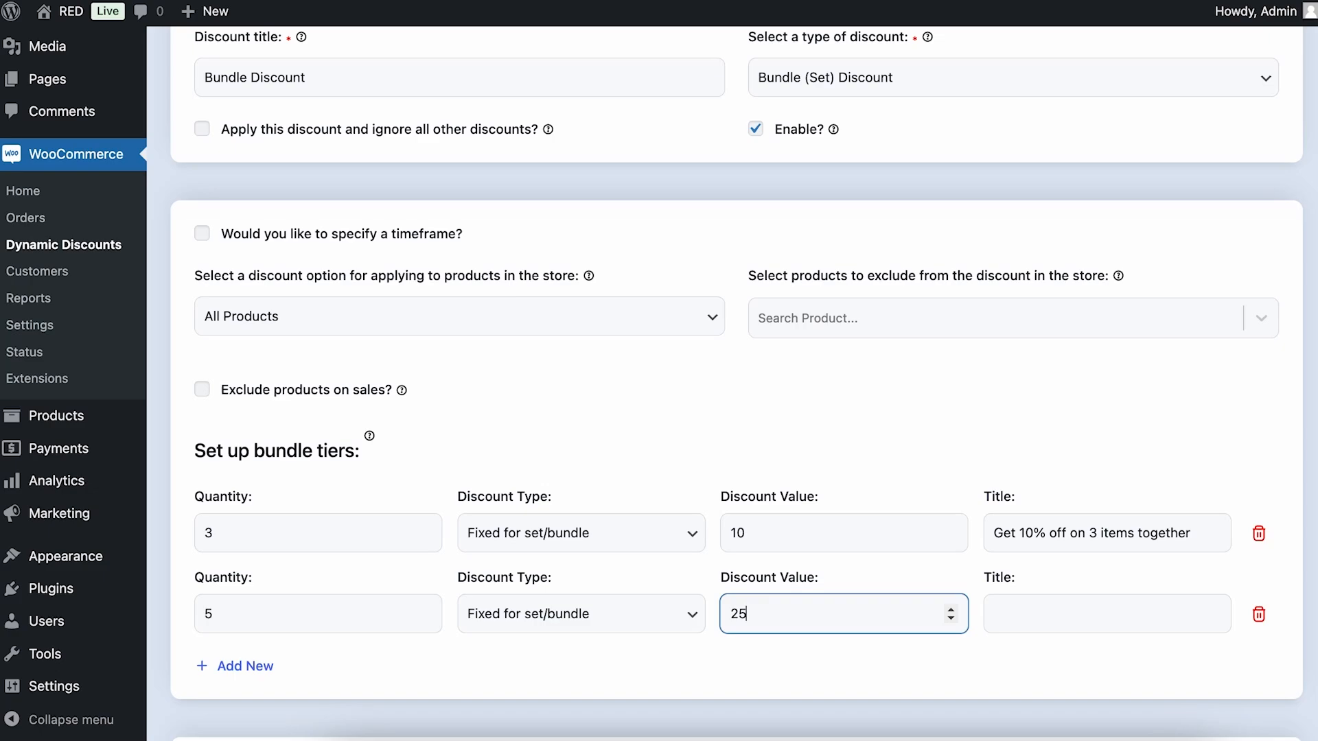
Copy the first tier's title to the second tier and edit it to "Get 25% off on 5 items together"
triple_click(1072, 533)
key("ctrl+c")
left_click(996, 625)
key("ctrl+v")
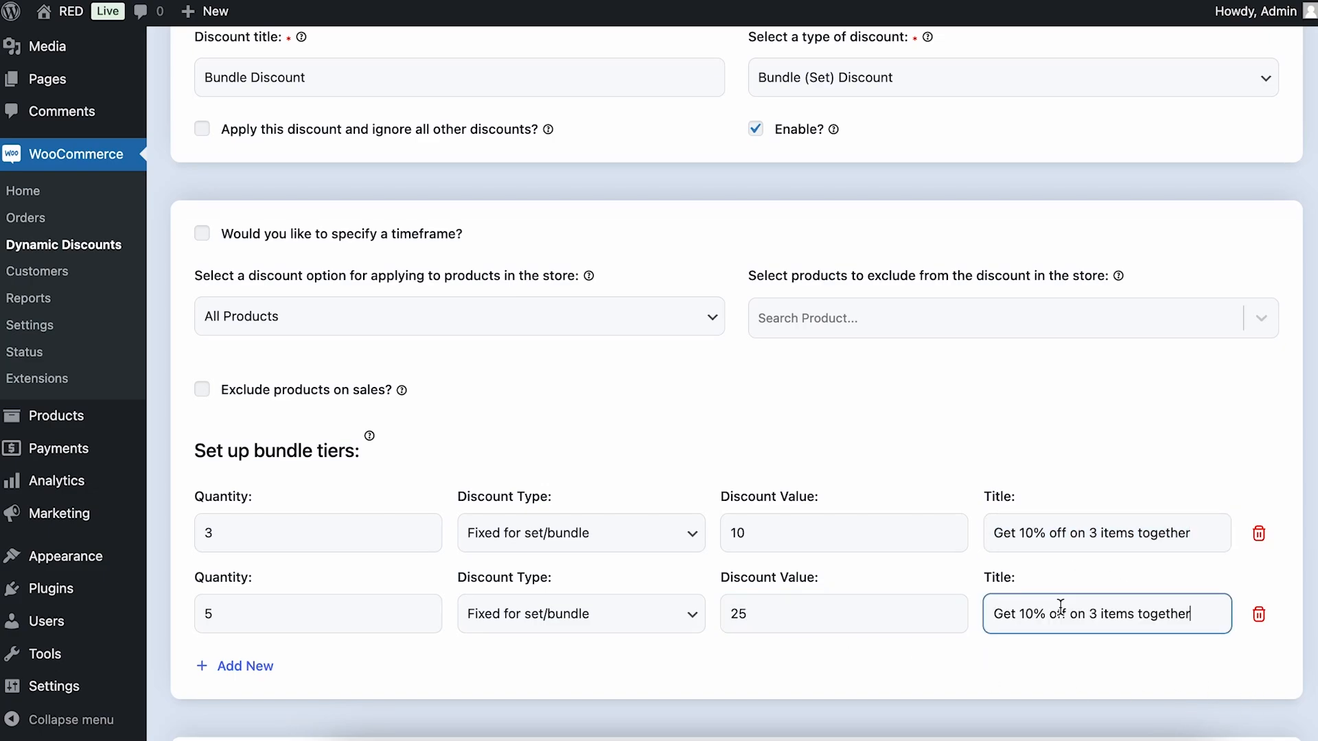
left_click_drag(1046, 610, 1019, 611)
type("25")
double_click(1096, 618)
key("BackSpace")
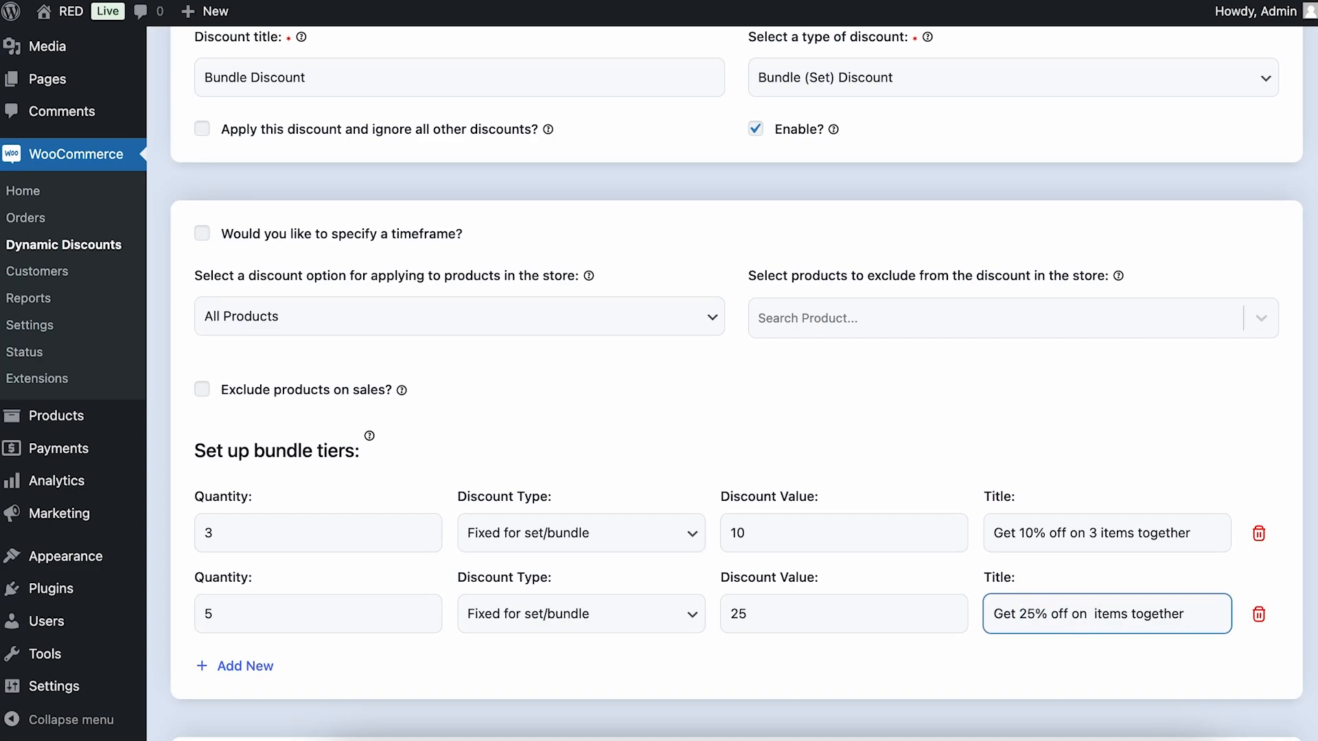
type("5")
left_click(1174, 432)
Save the bundle discount with its two tiers
scroll(1176, 433, "down", 5)
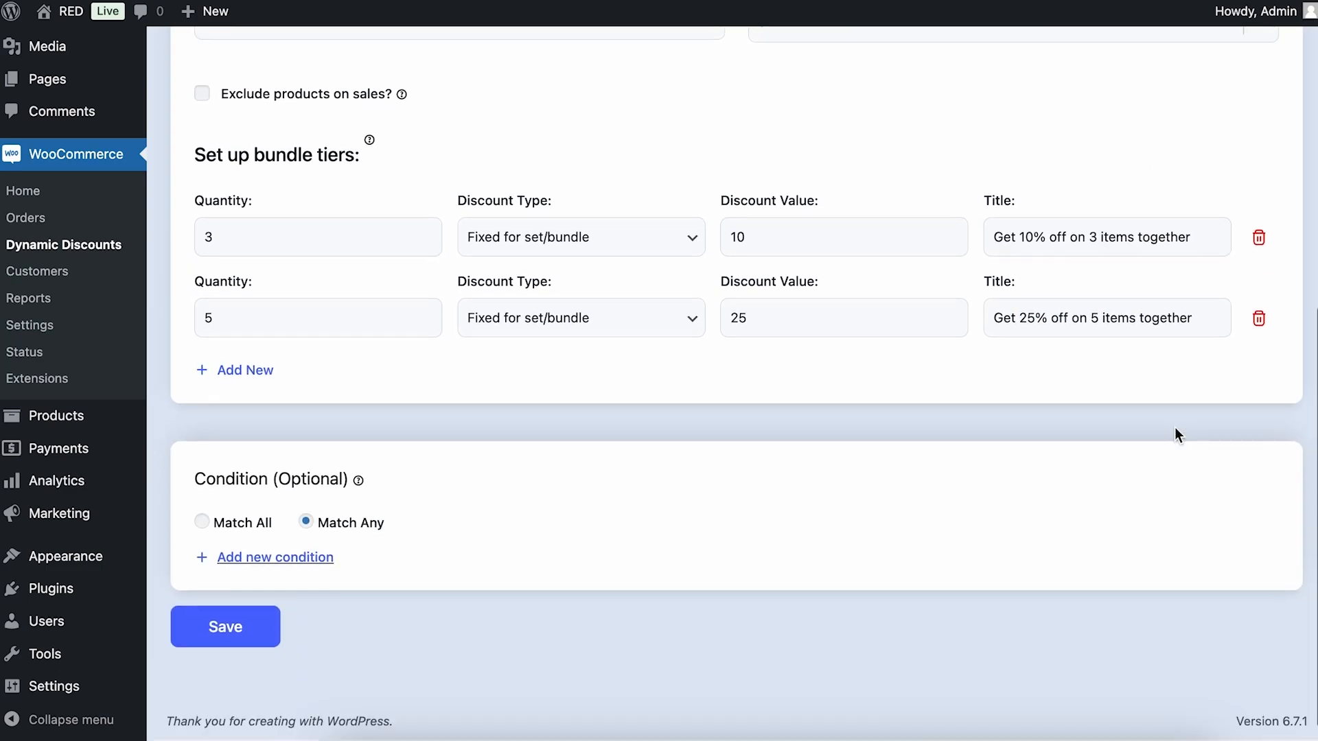
left_click(250, 645)
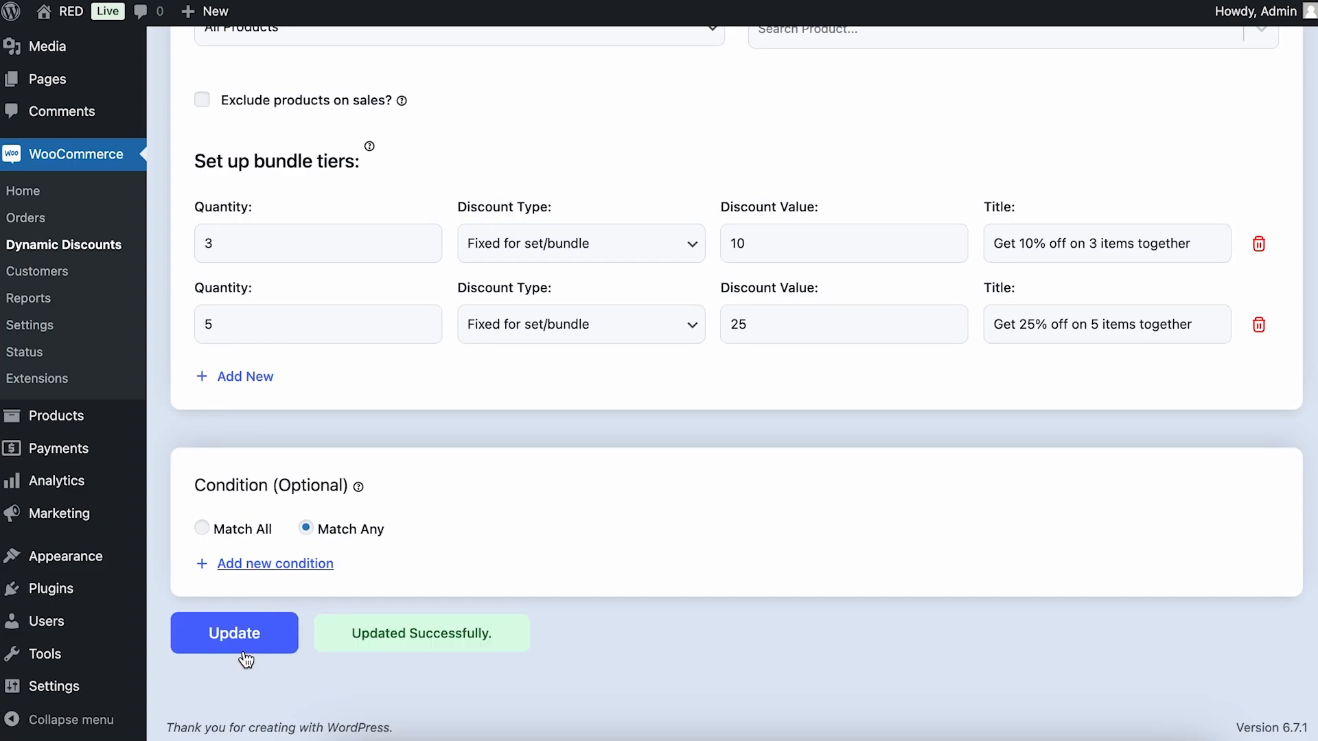
scroll(638, 484, "up", 4)
scroll(640, 489, "up", 4)
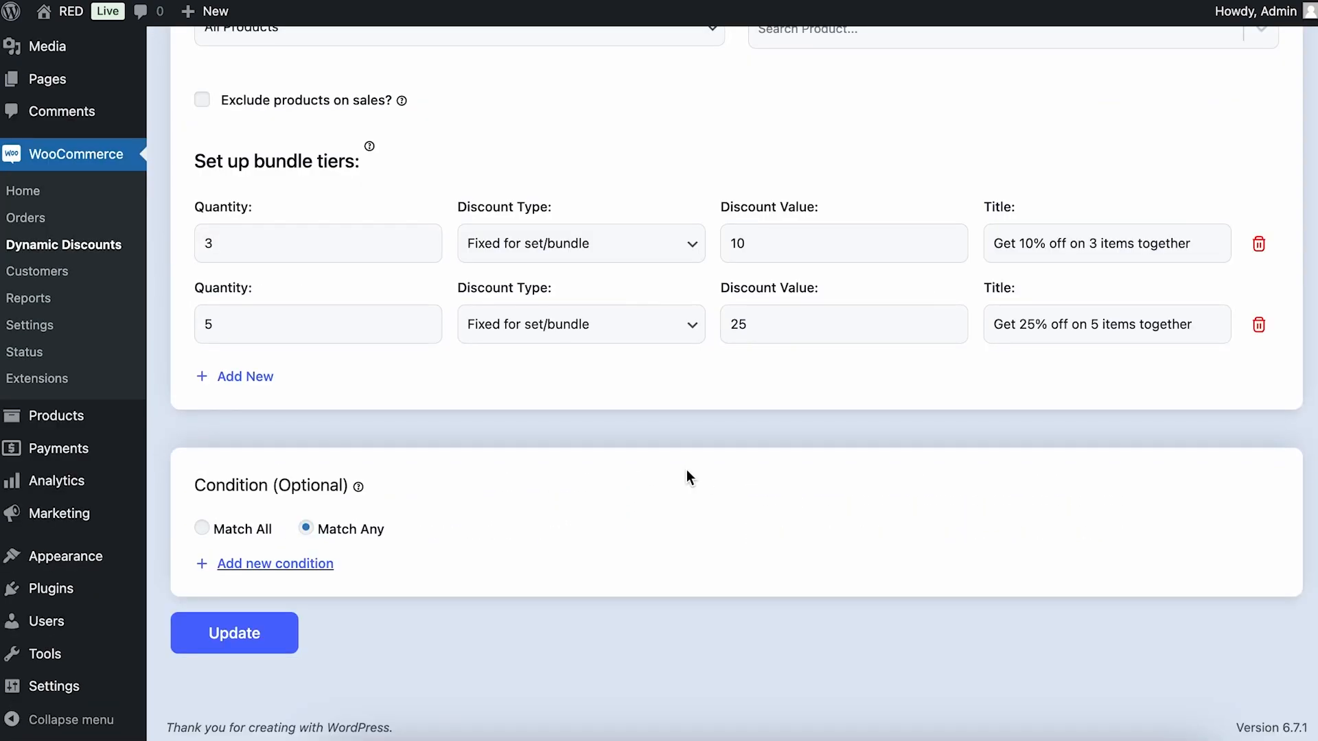
Open the store's shop page separately from the admin page and go to the Winter Gloves product page
mouse_move(77, 12)
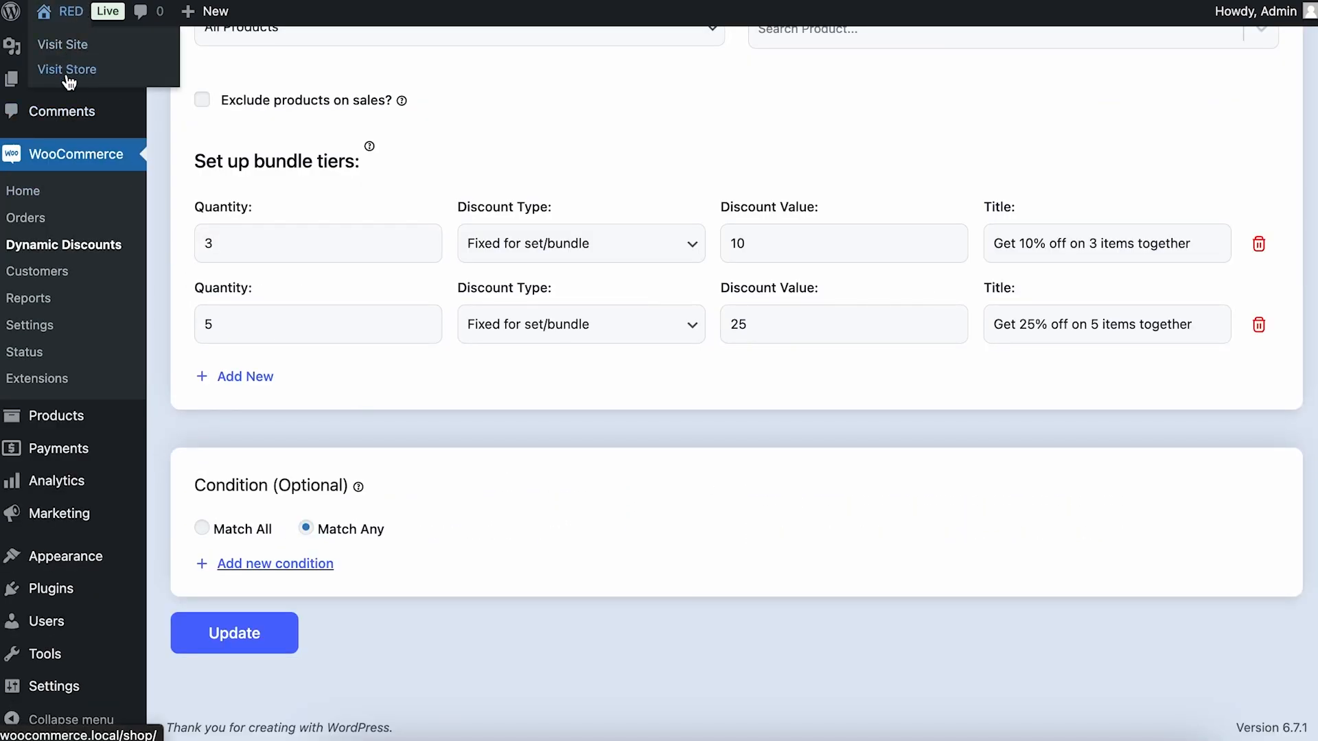
right_click(69, 69)
left_click(110, 126)
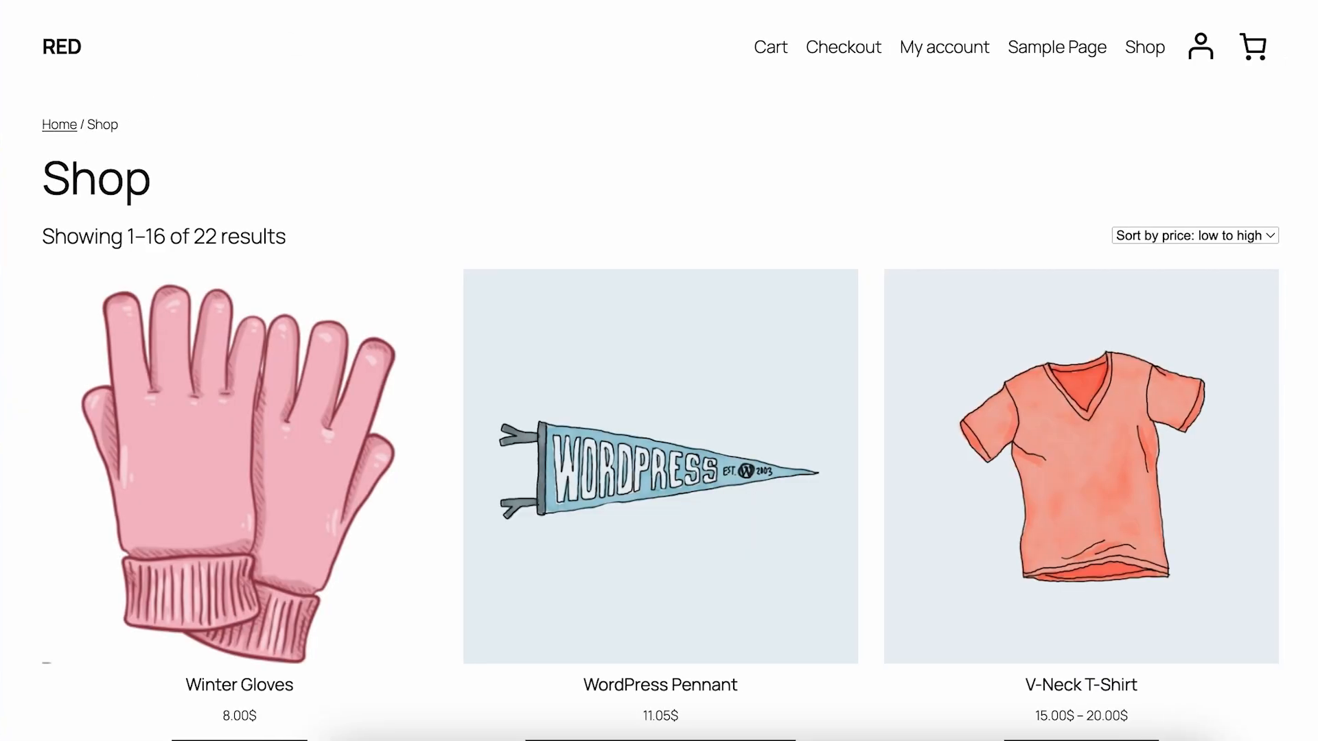
scroll(558, 185, "down", 4)
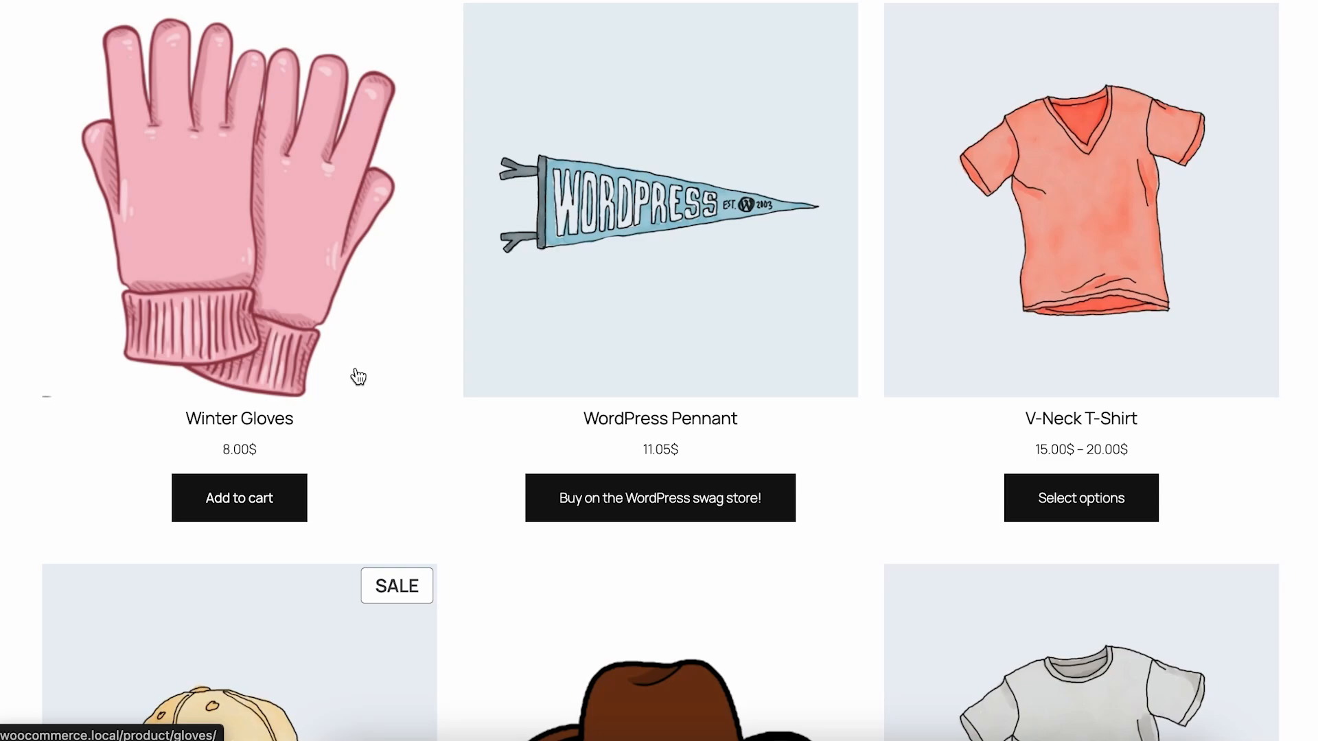
left_click(214, 420)
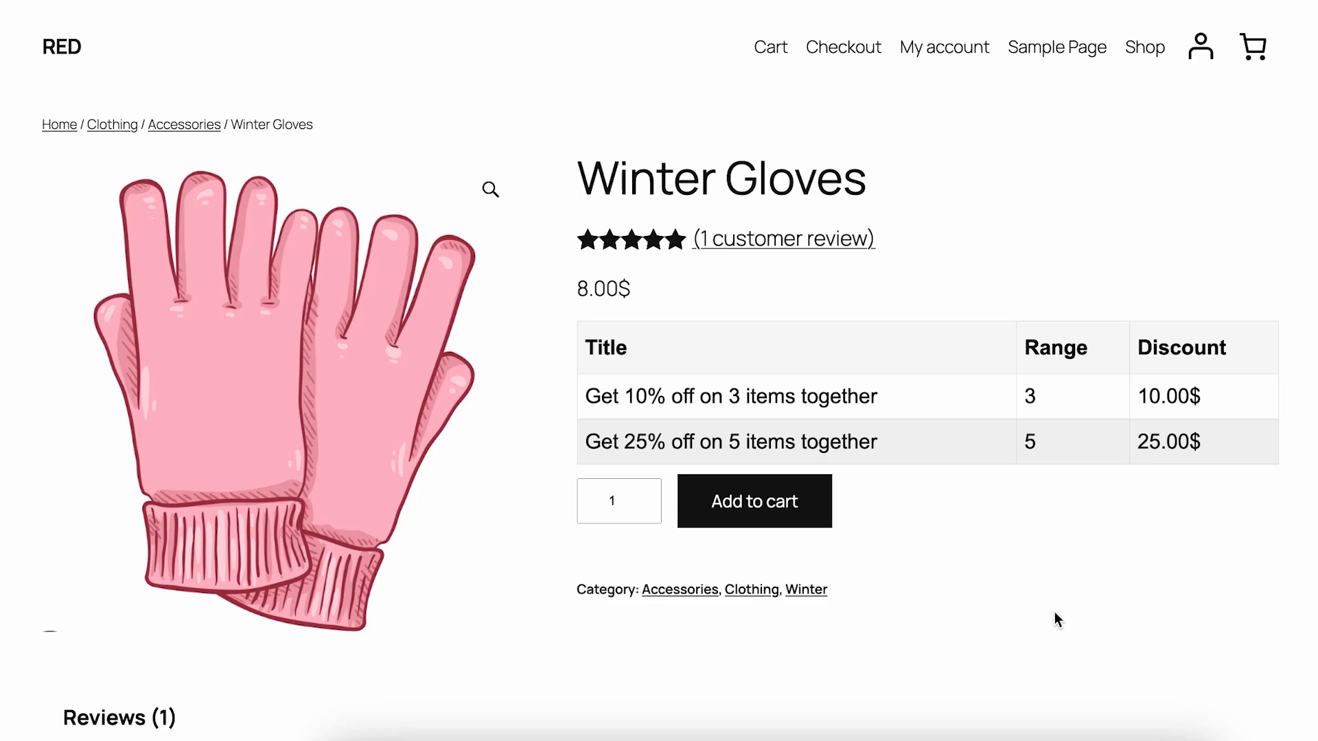
Add 3 Winter Gloves to the cart and view the cart
left_click(636, 497)
left_click(636, 497)
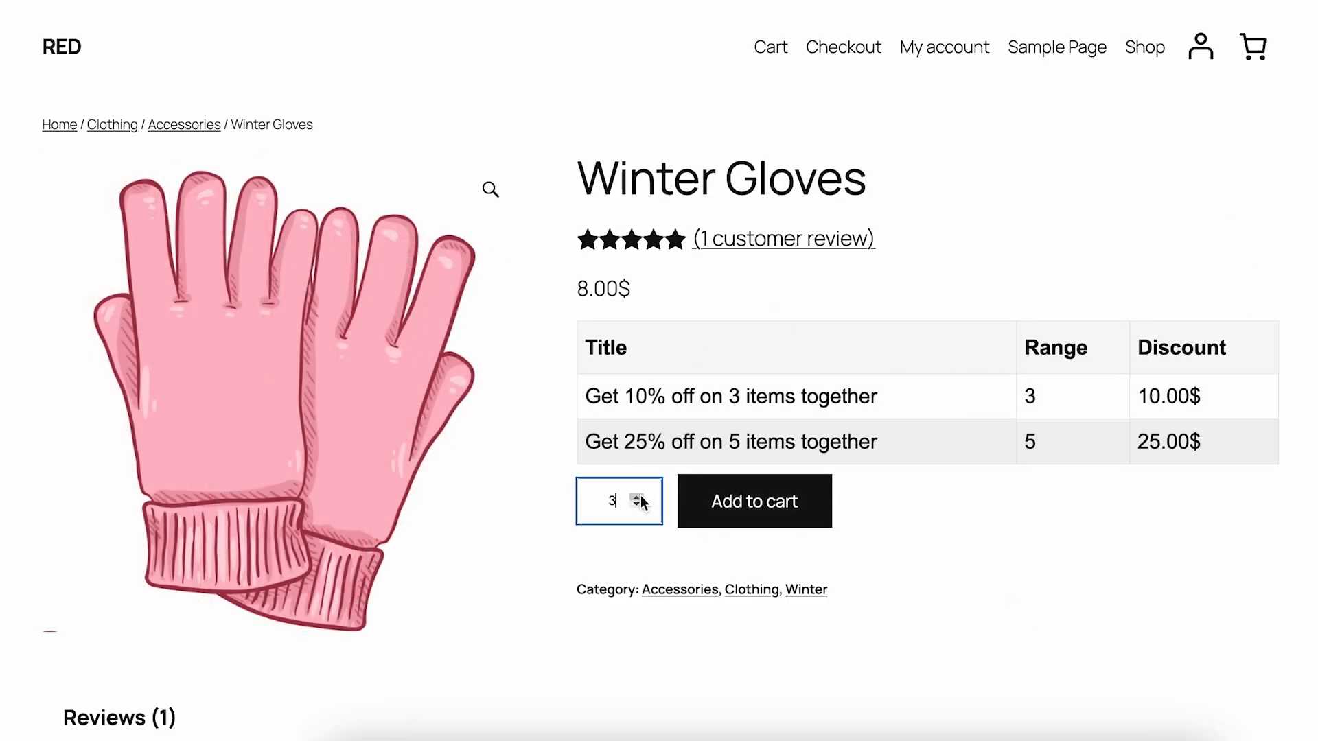
left_click(780, 527)
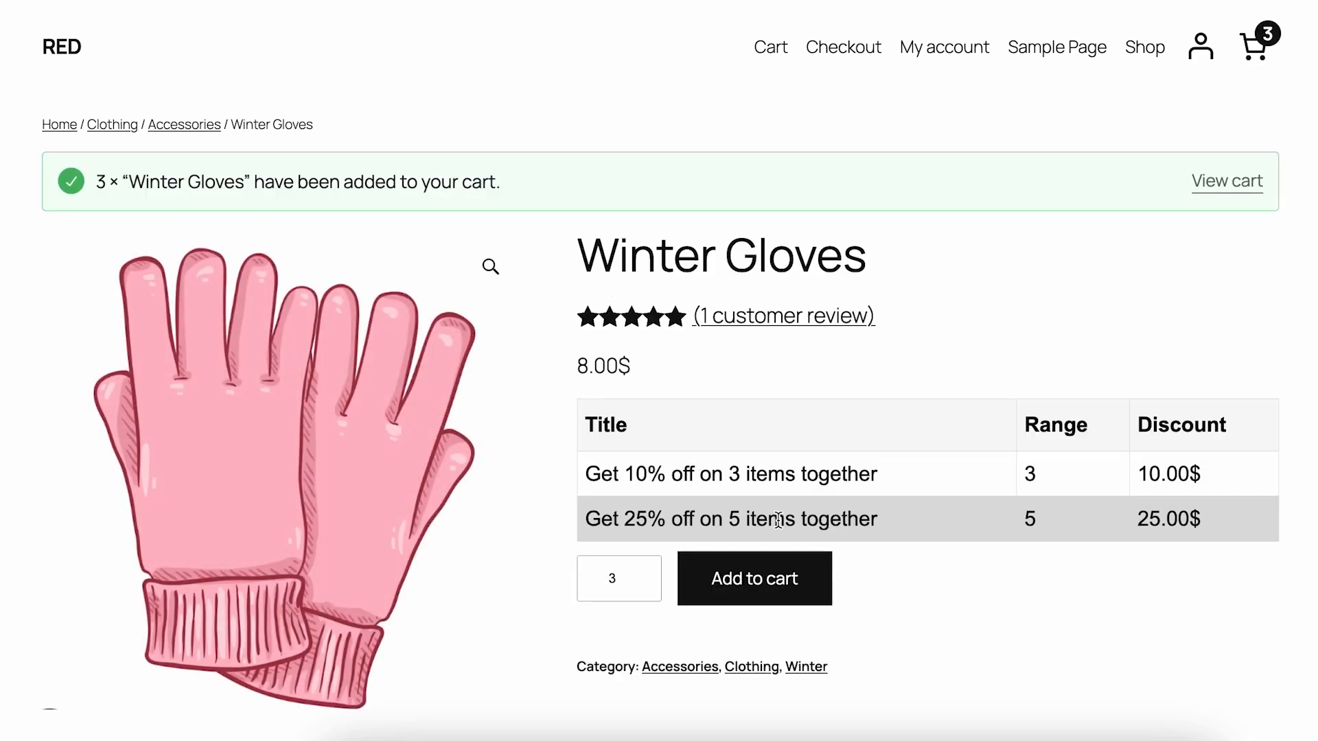
left_click(1229, 180)
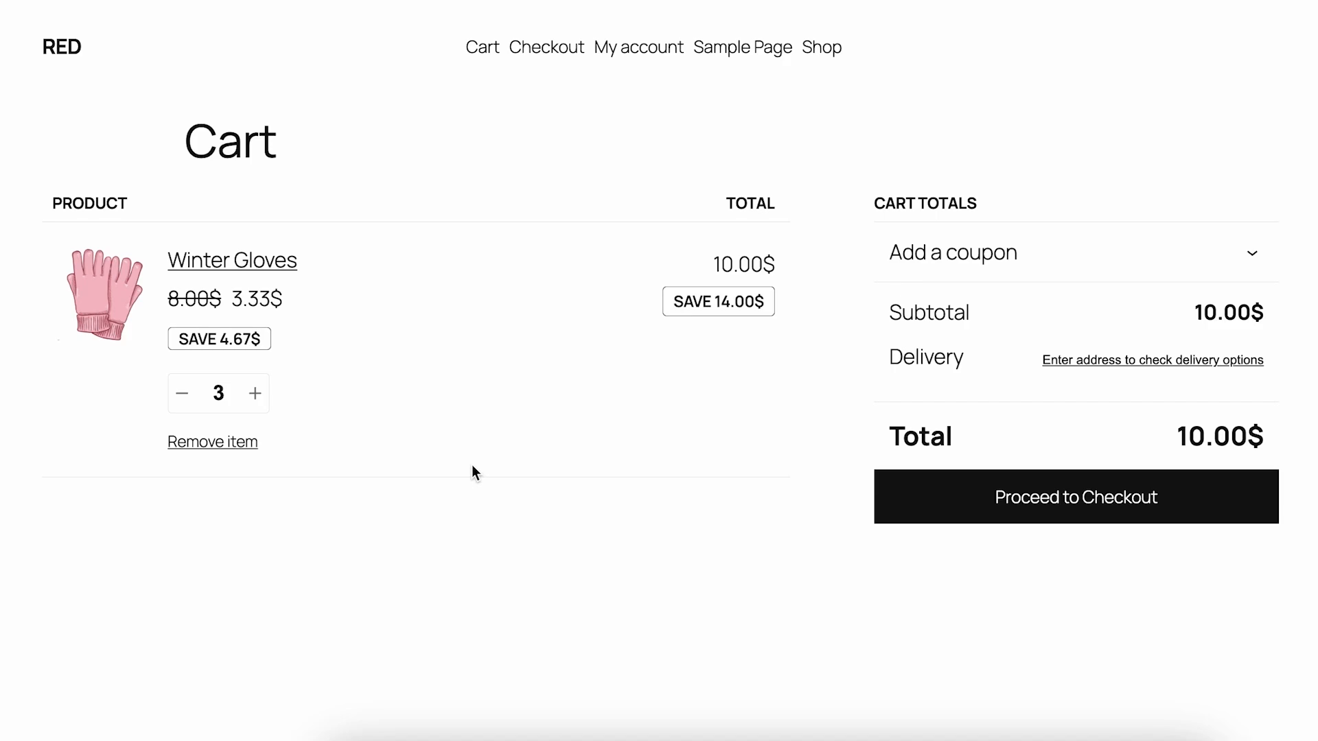
Test Winter Gloves quantities of 4 and 5 in the cart, rechecking the bundle tiers in the discount settings between the two
left_click(254, 400)
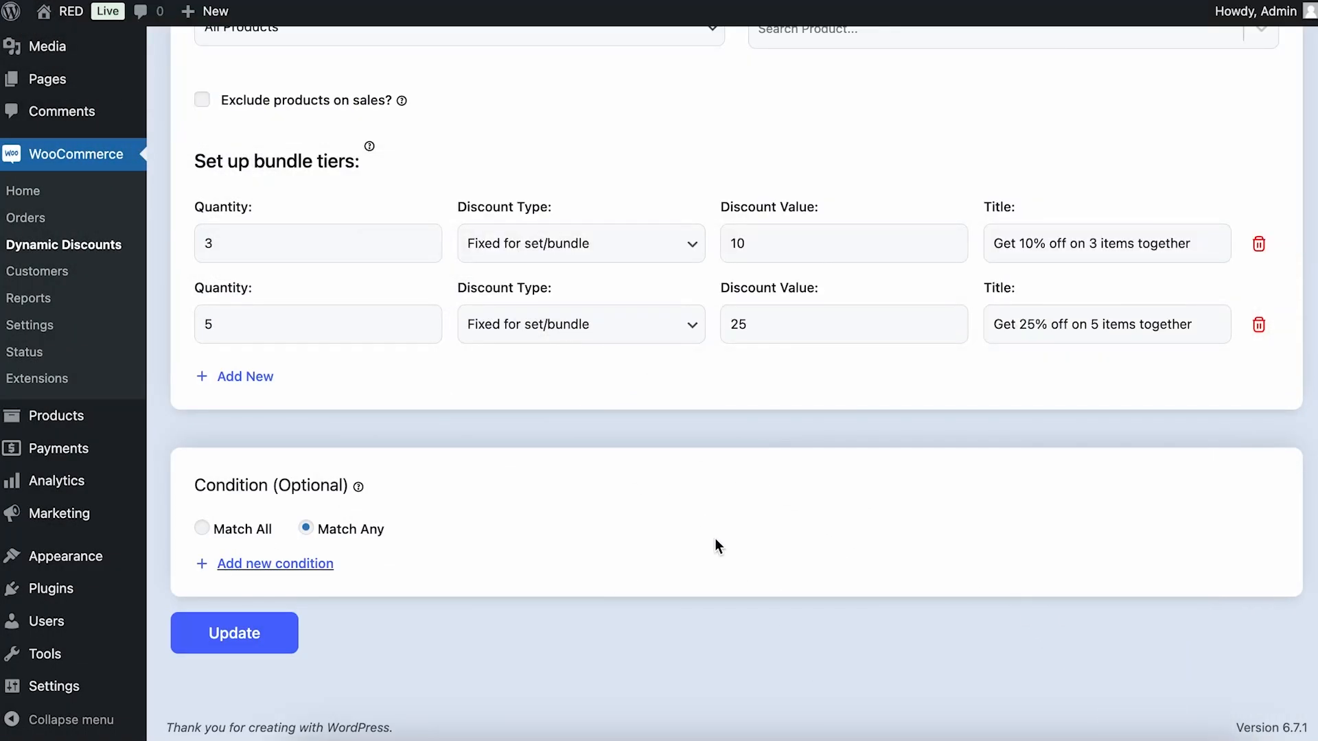
scroll(715, 539, "up", 10)
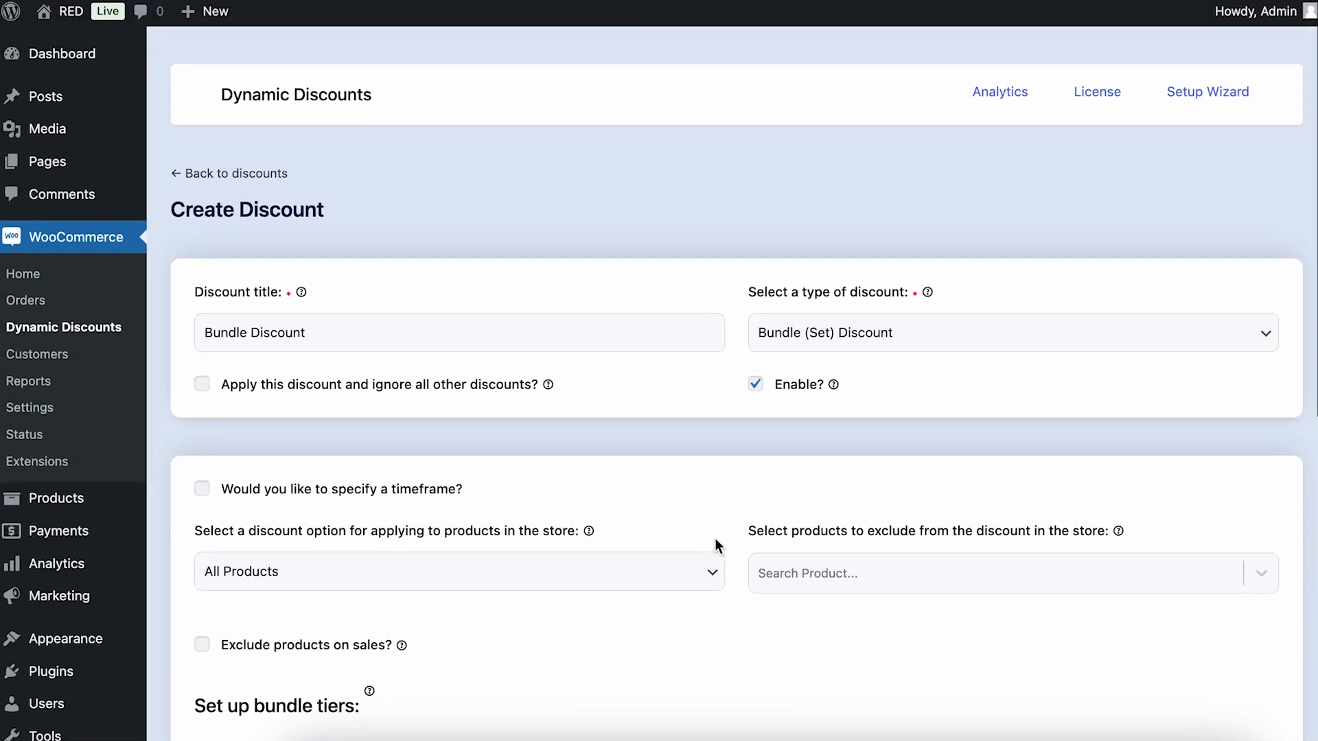
scroll(716, 546, "down", 5)
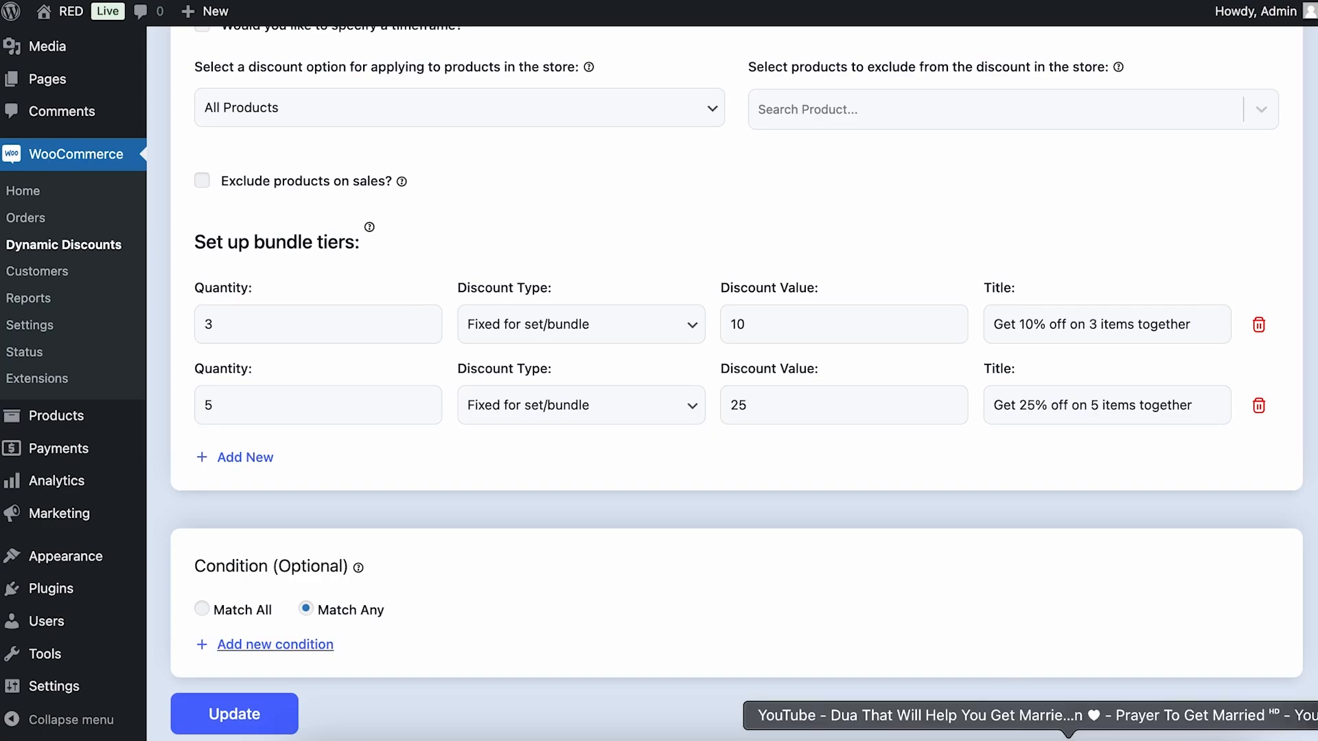
left_click(1136, 737)
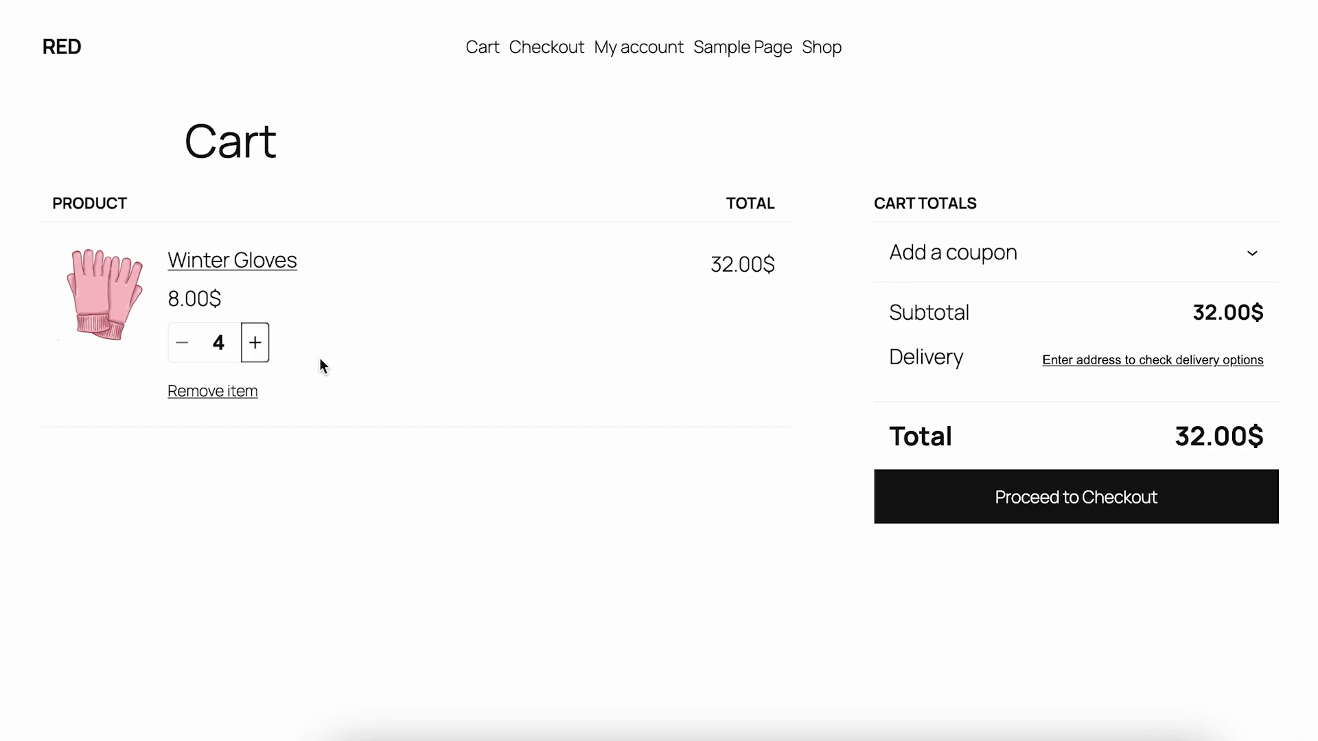
left_click(258, 344)
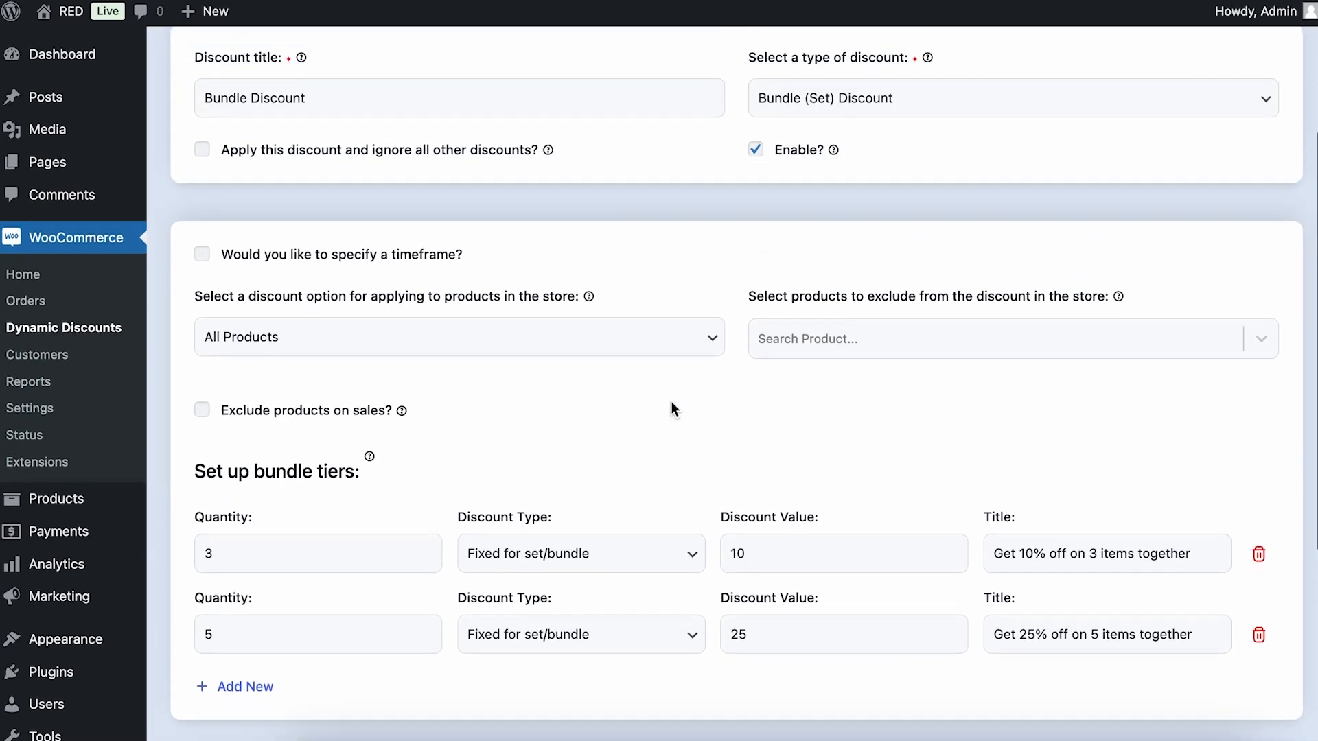
Title a new discount "Stock based discount" and set its type to Stock Based Discount
scroll(671, 403, "up", 3)
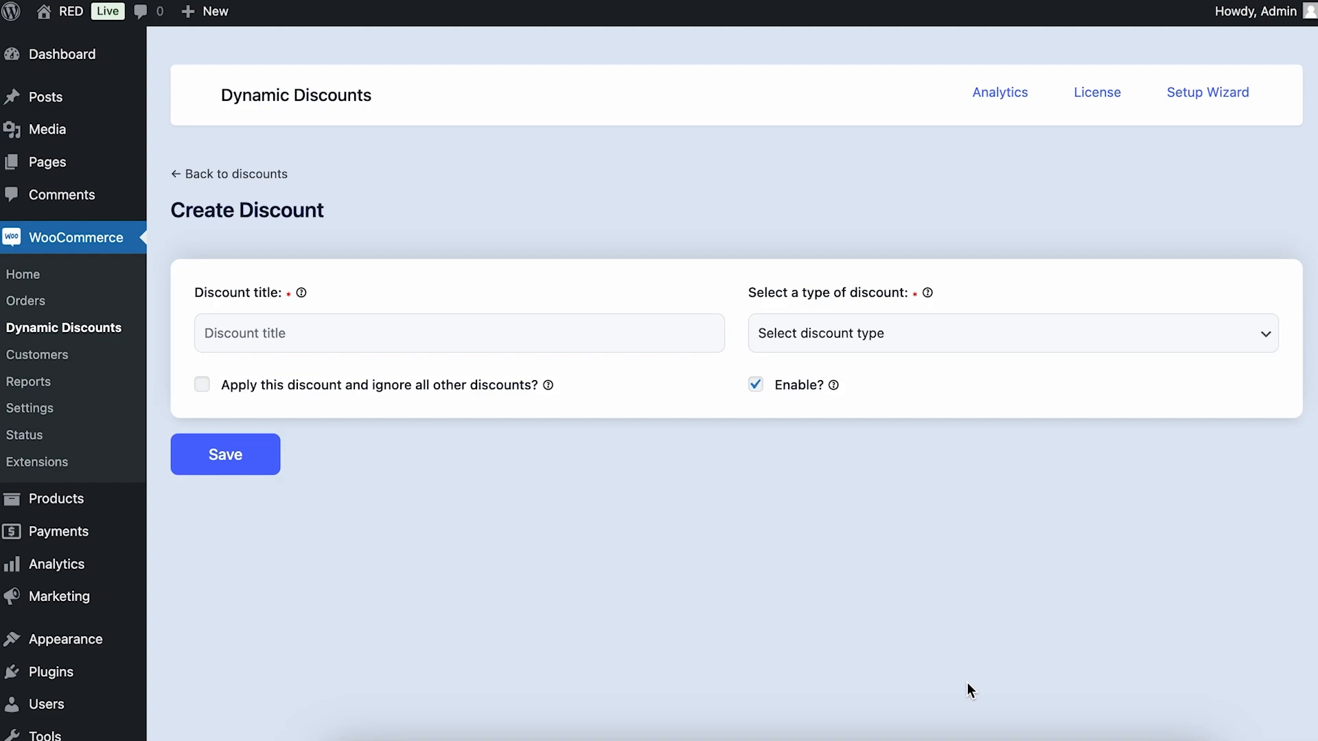
left_click(433, 333)
type("St")
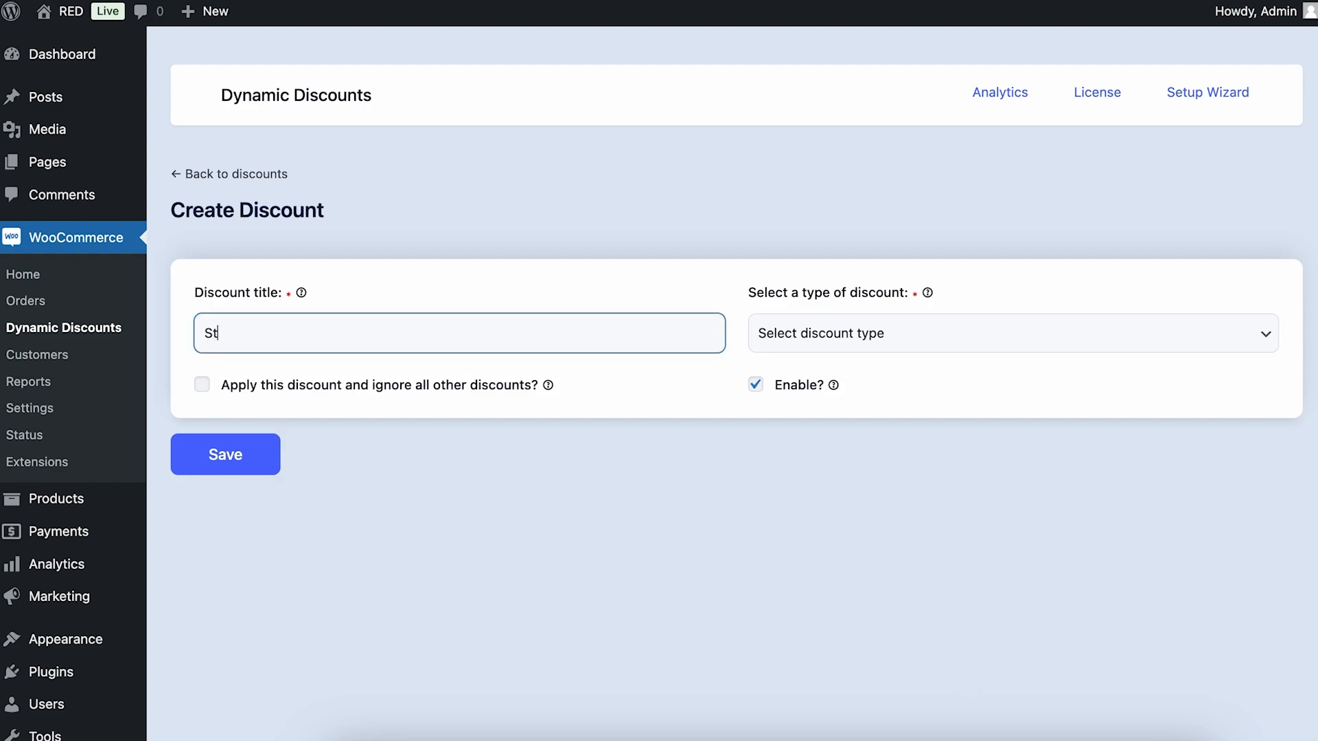
type("ock based discount")
left_click(946, 324)
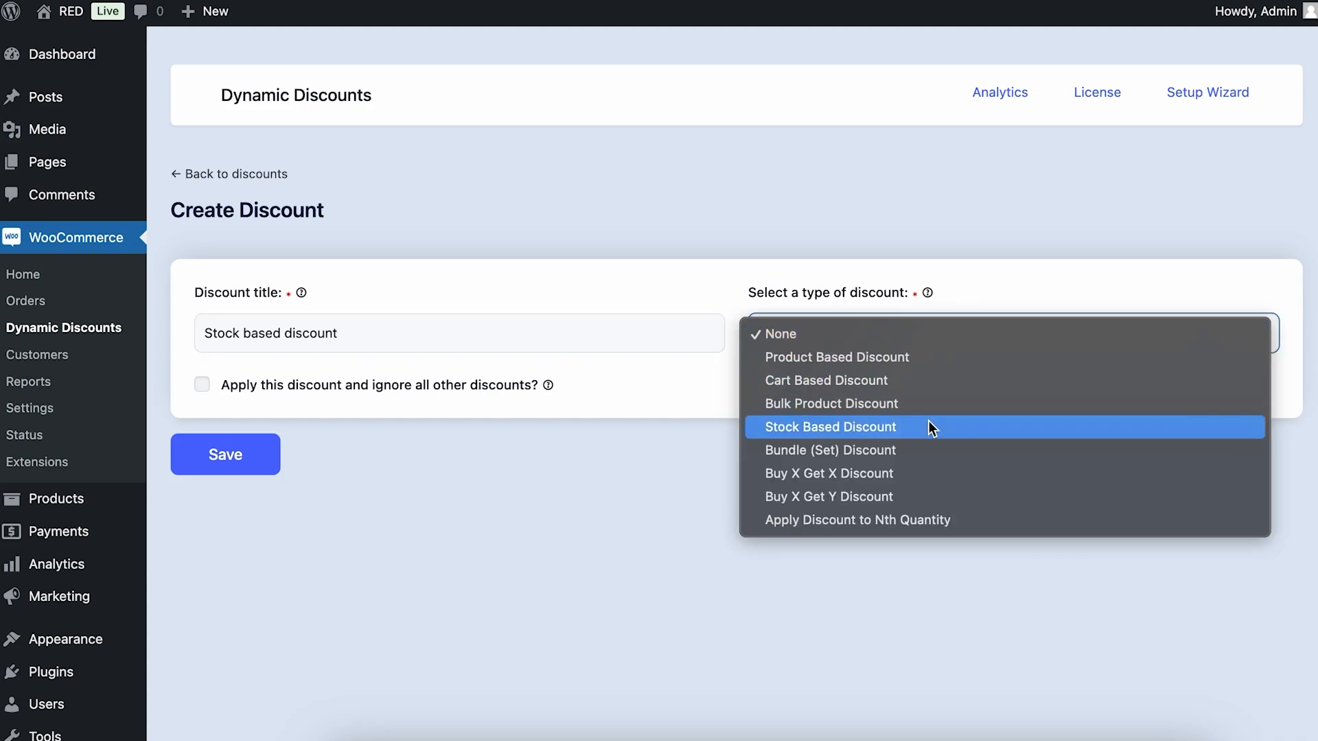
left_click(1016, 427)
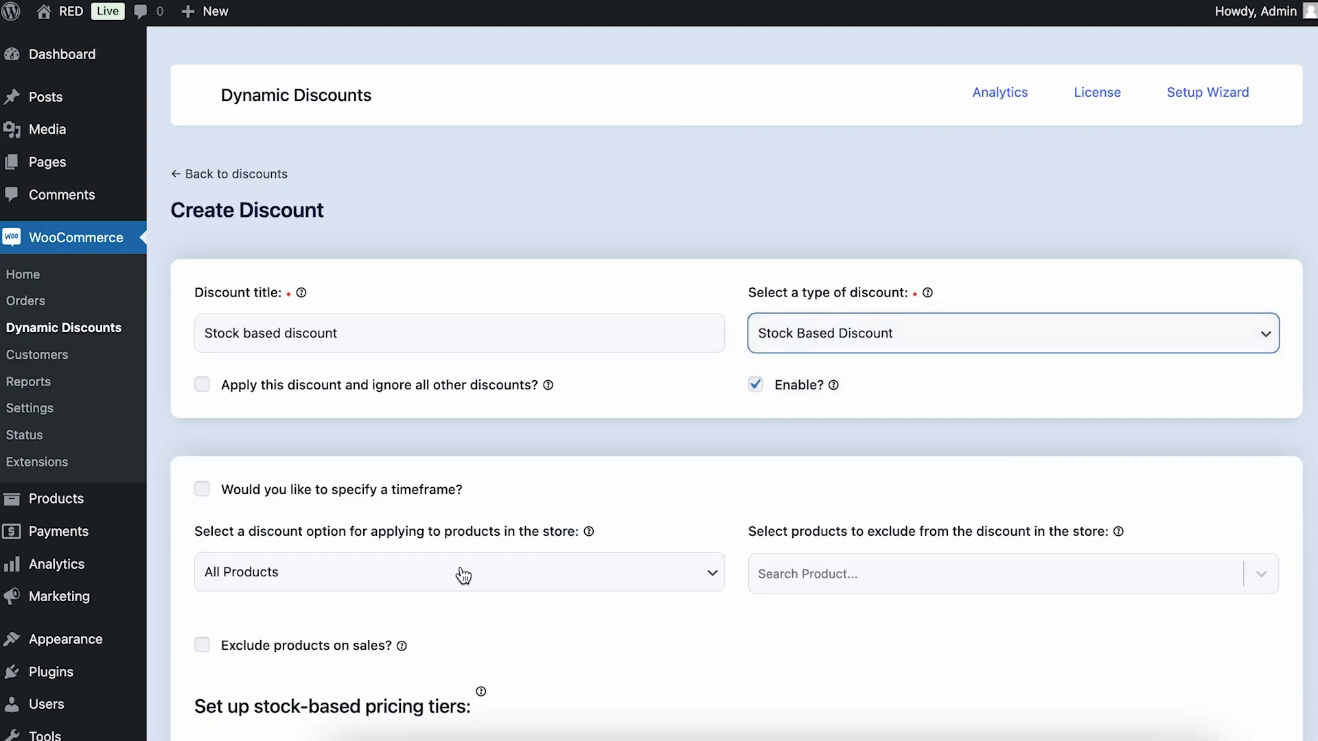
Define the stock-based pricing tier with minimum quantity 1, maximum quantity 20 and a percentage discount of 15
scroll(727, 683, "down", 4)
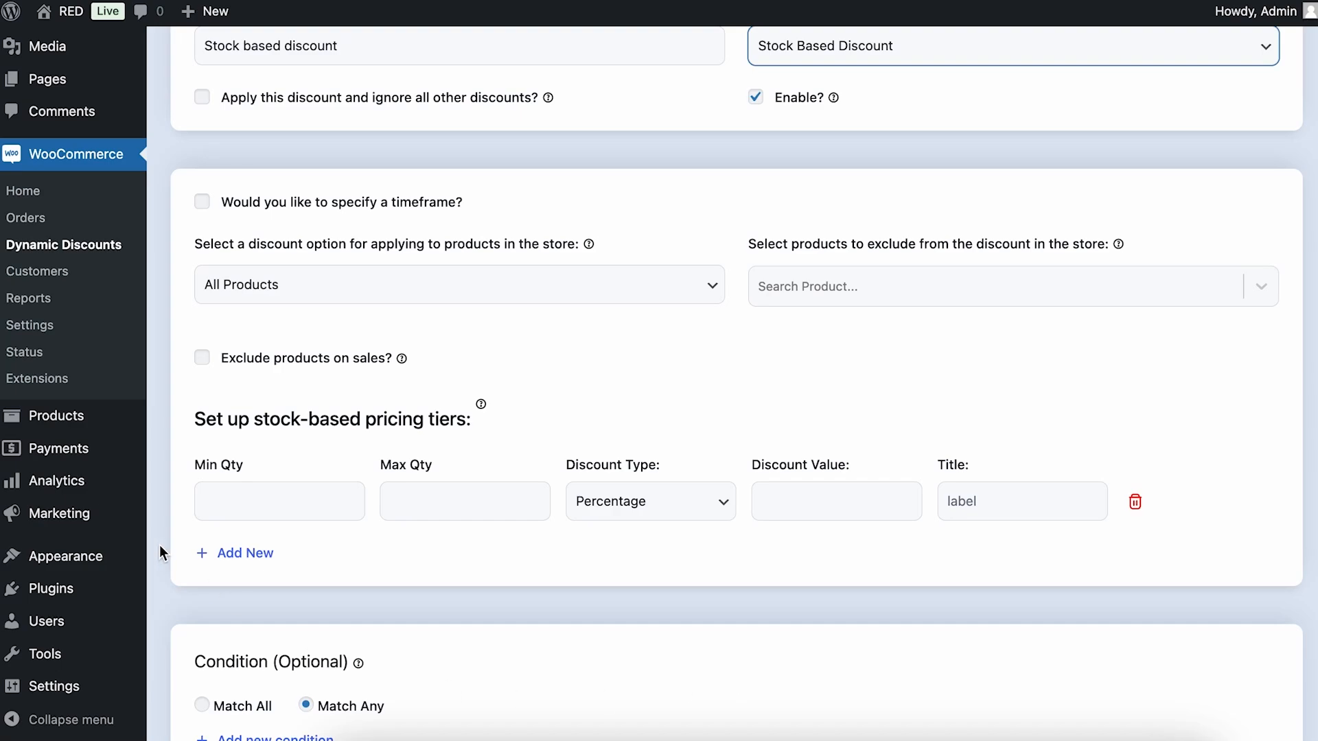
left_click(260, 493)
type("1")
left_click(471, 495)
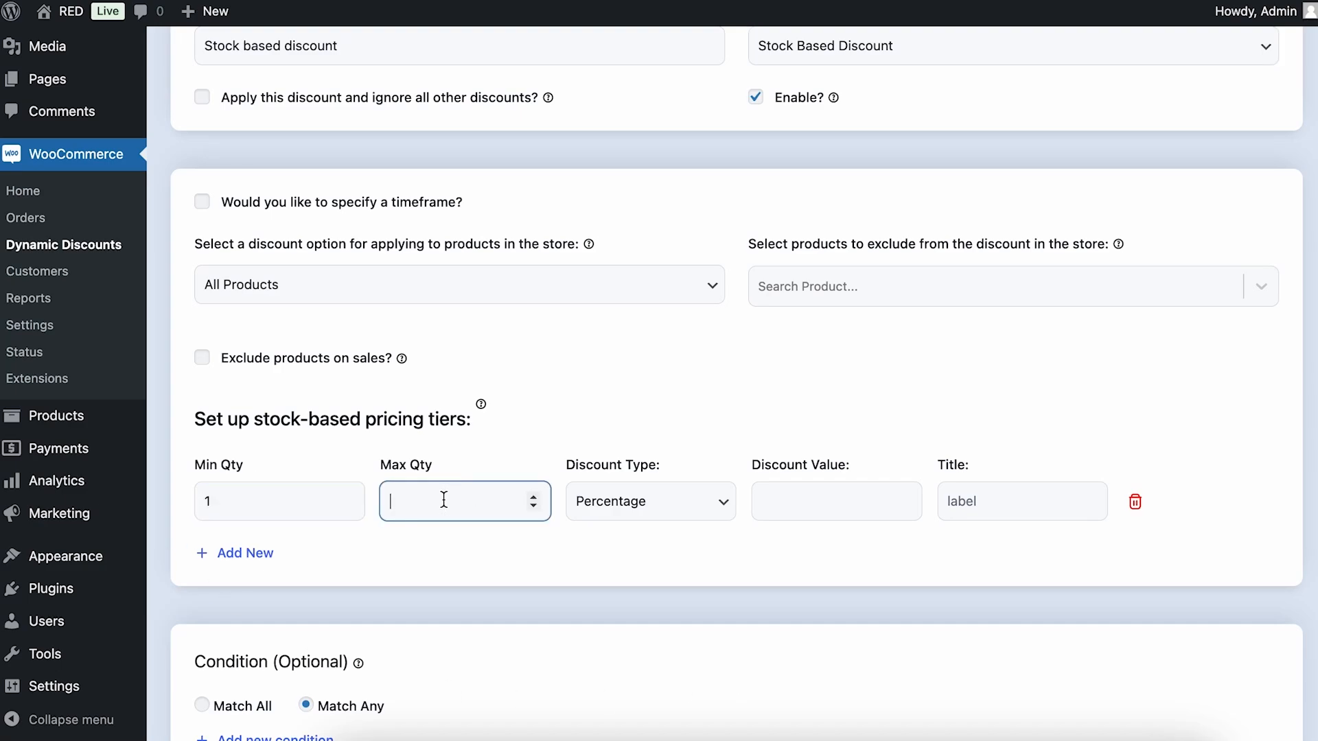
type("20")
left_click(610, 353)
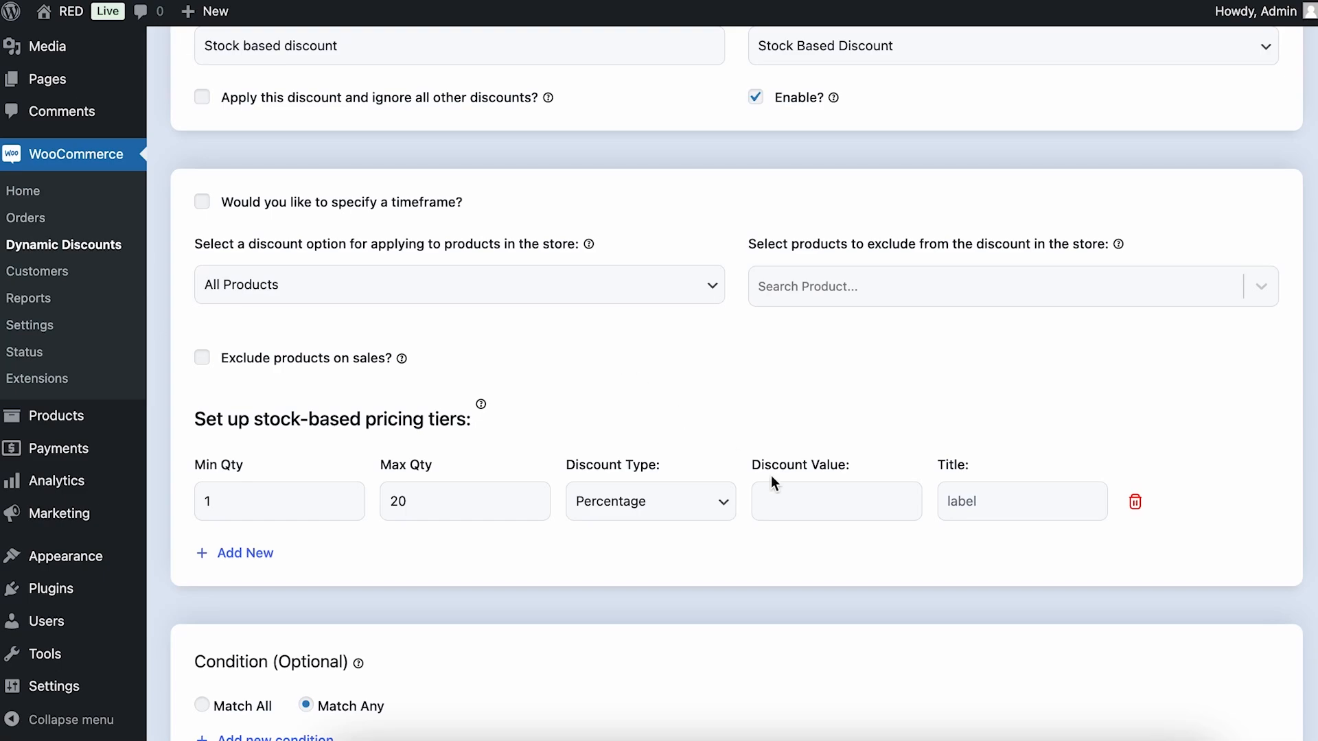
left_click(848, 517)
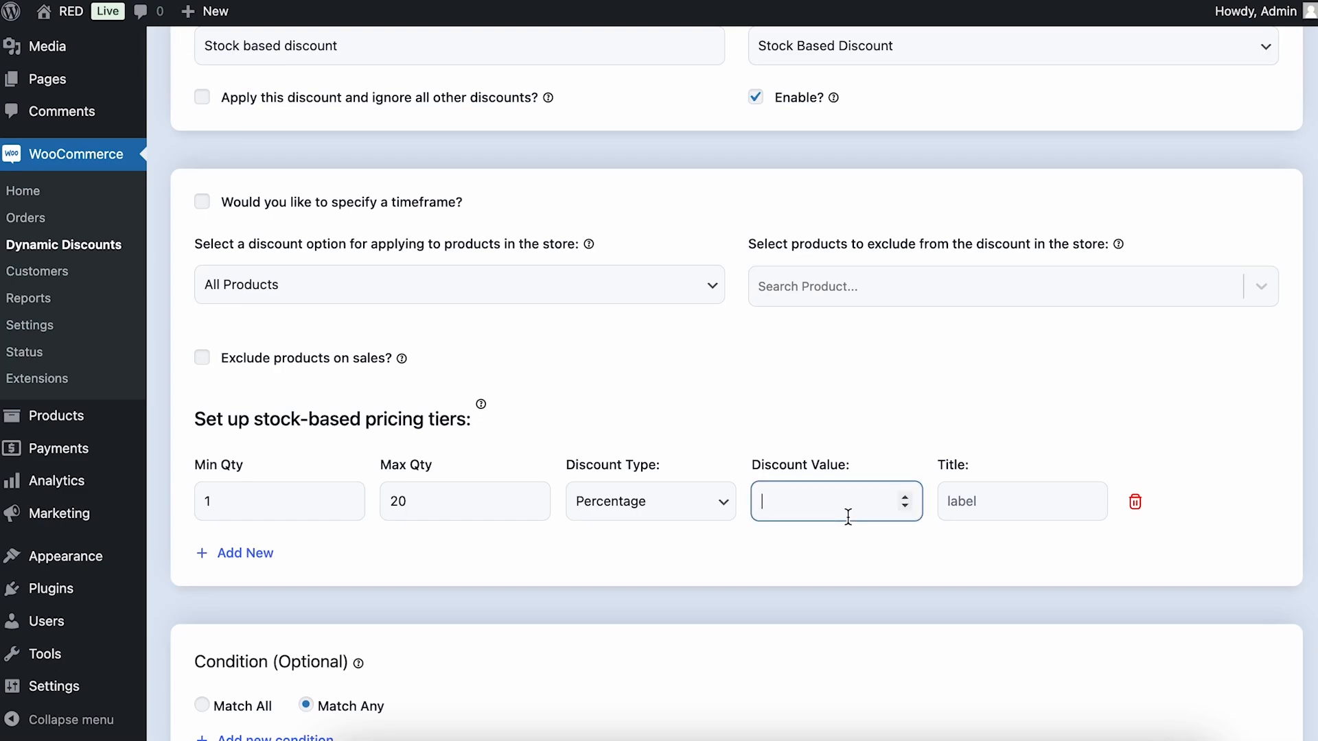
type("15")
Title the pricing tier "Get 15% off on products under 20 in stock" and save the discount
left_click(1037, 502)
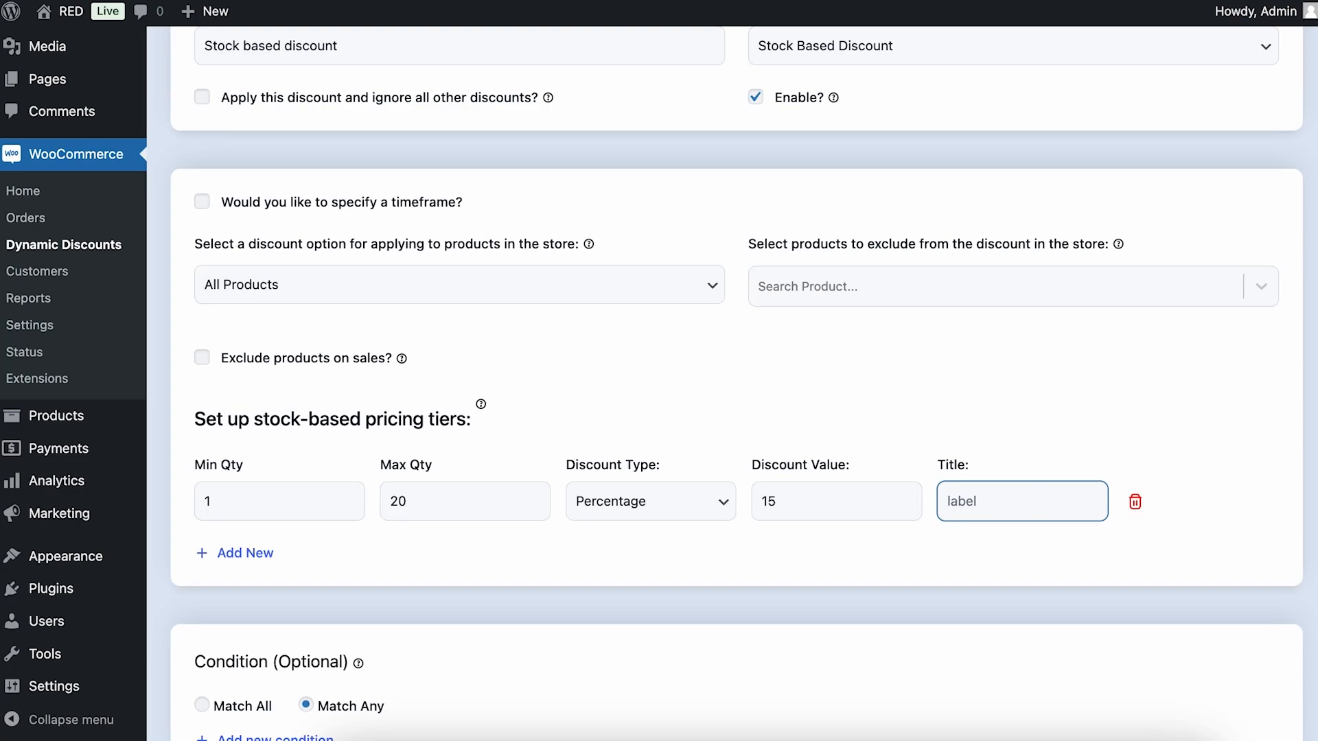
type("Get")
type(" 15% off")
type(" on produc")
type("ts u")
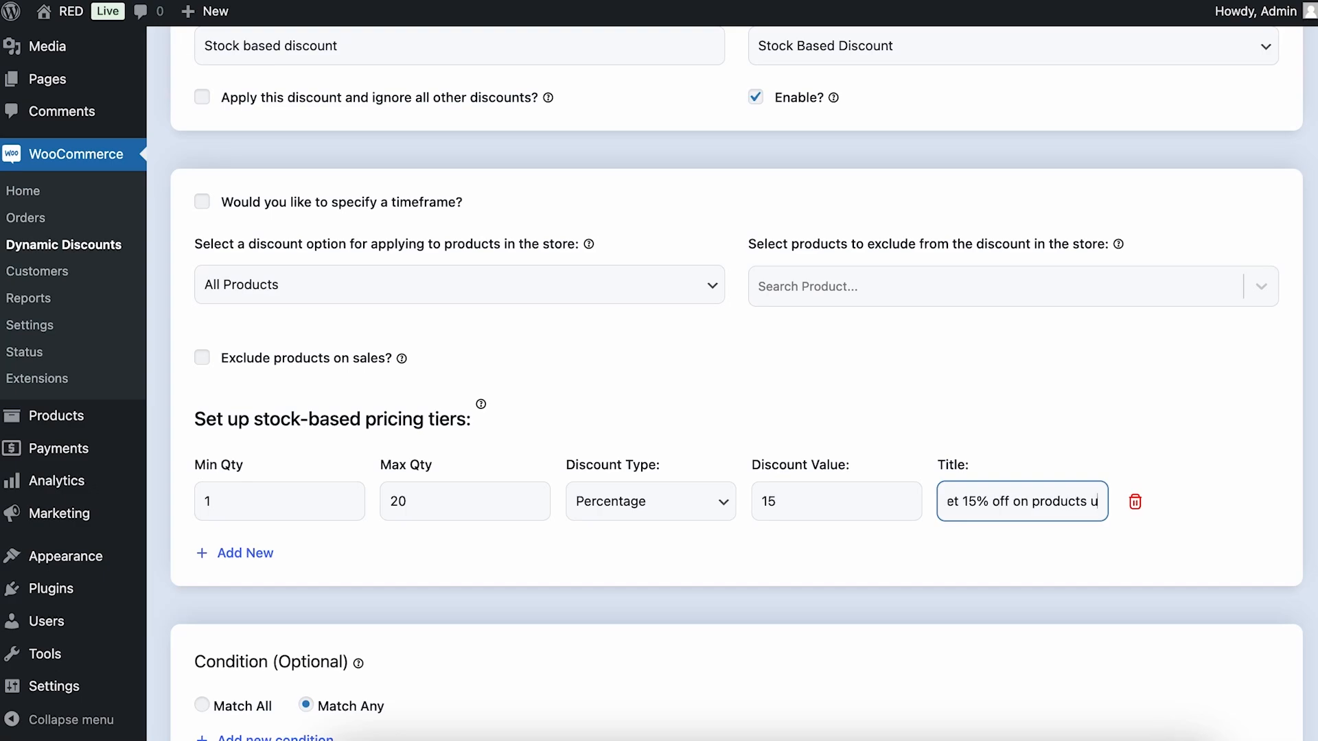
type("nder 20 in stock")
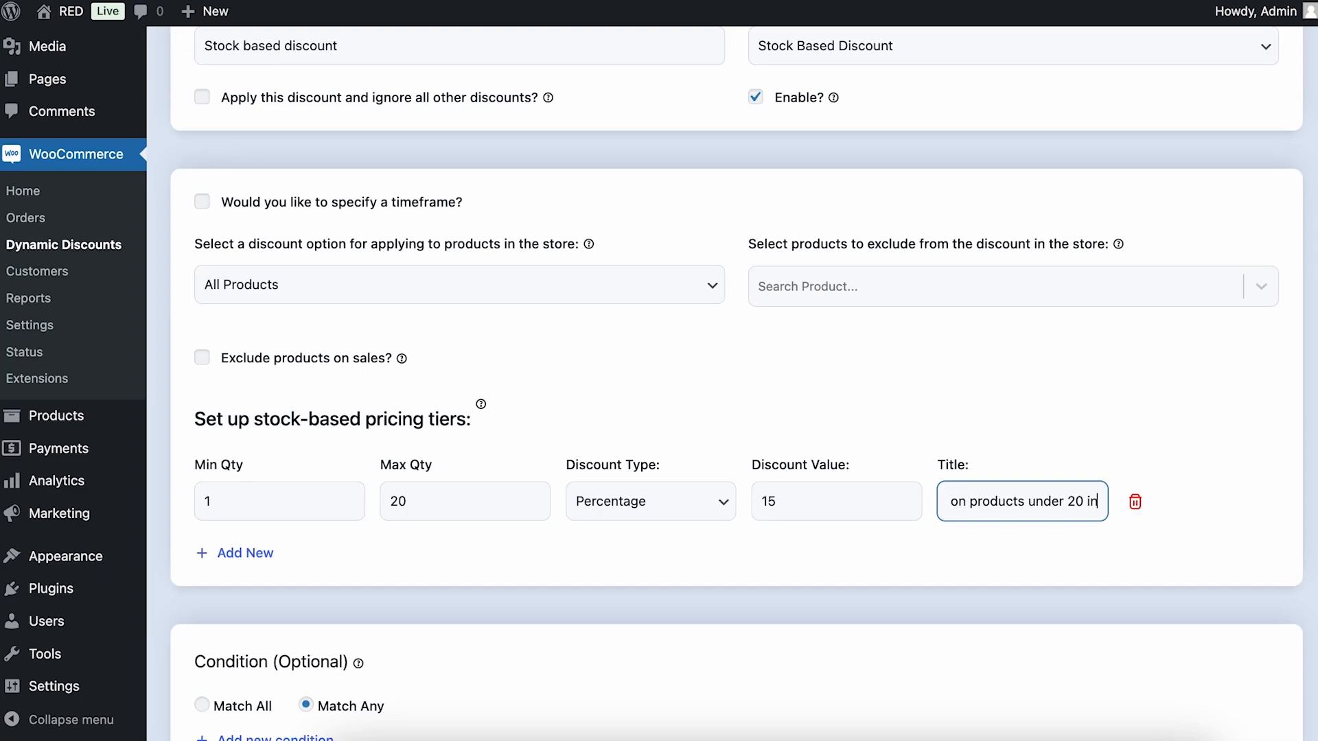
left_click(843, 582)
scroll(844, 582, "down", 3)
left_click(275, 635)
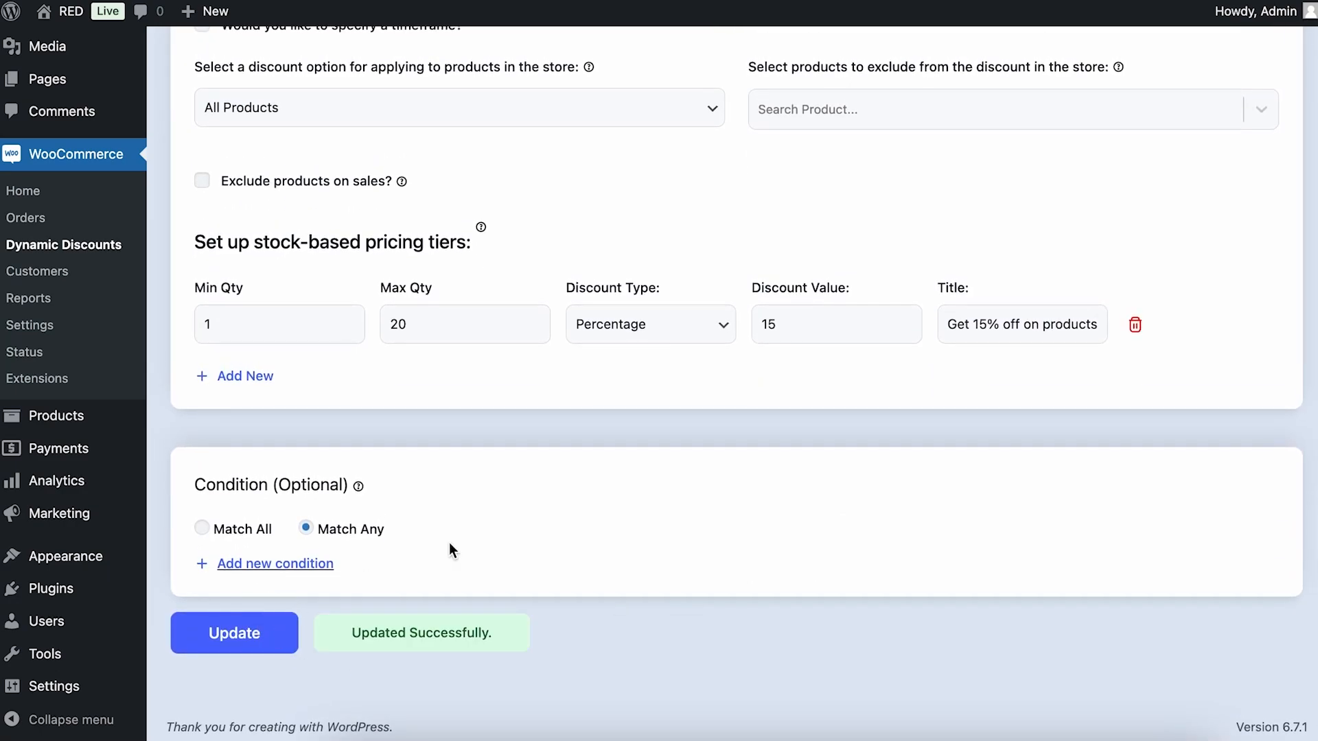
Open the store in an incognito window and check the Blue Plain T-Shirt's stock and price on its product page
mouse_move(77, 22)
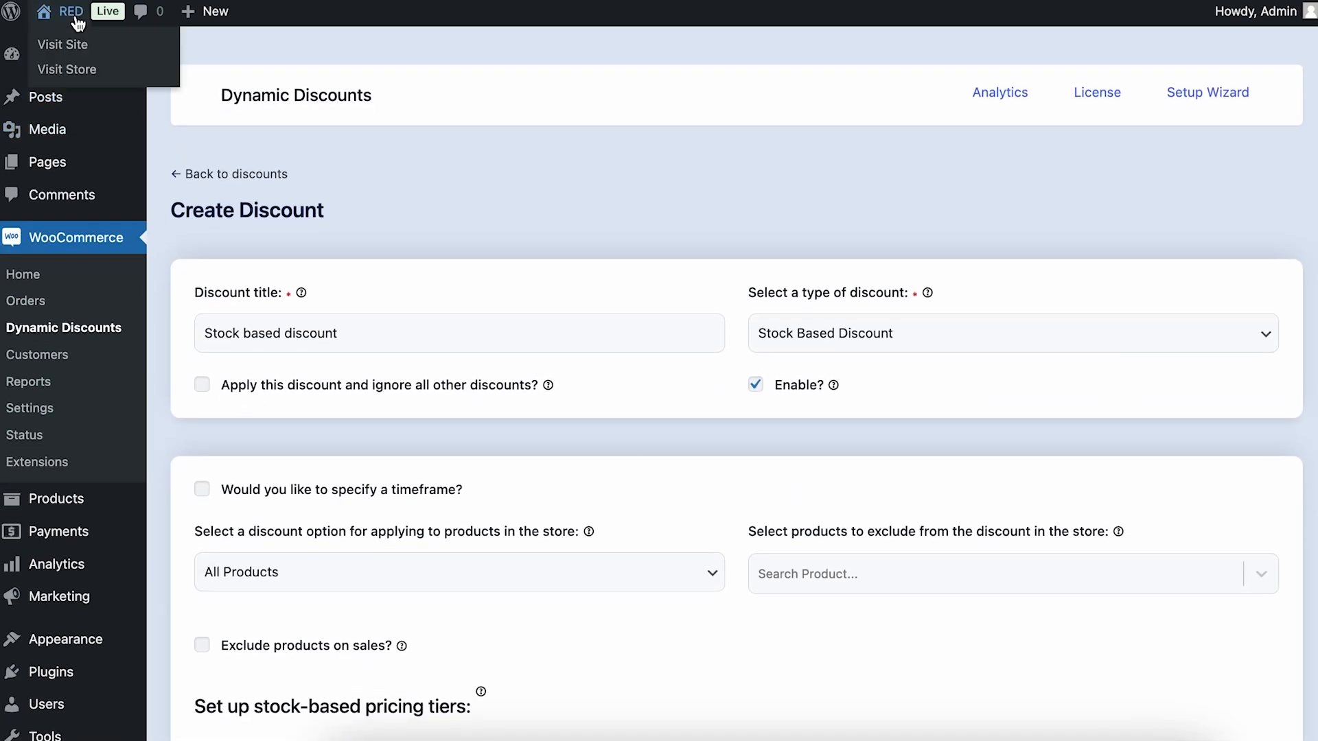
right_click(79, 67)
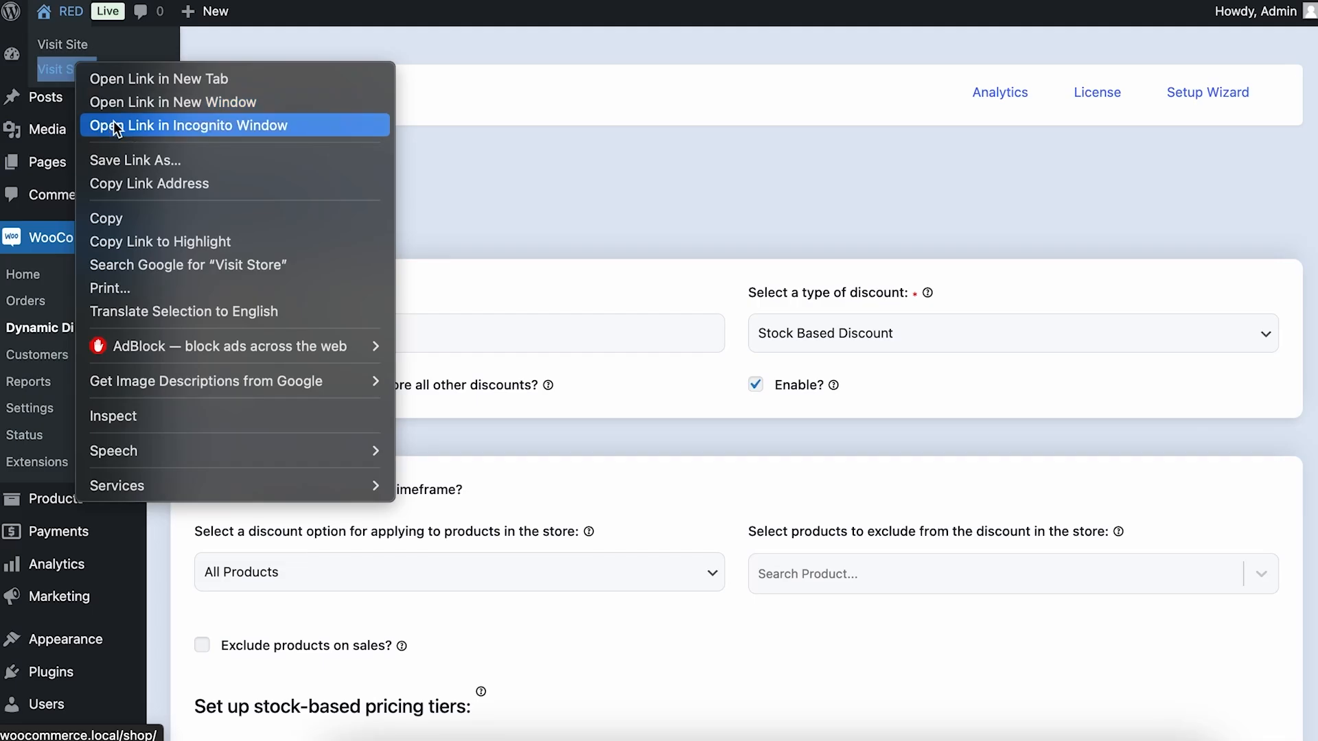
left_click(117, 126)
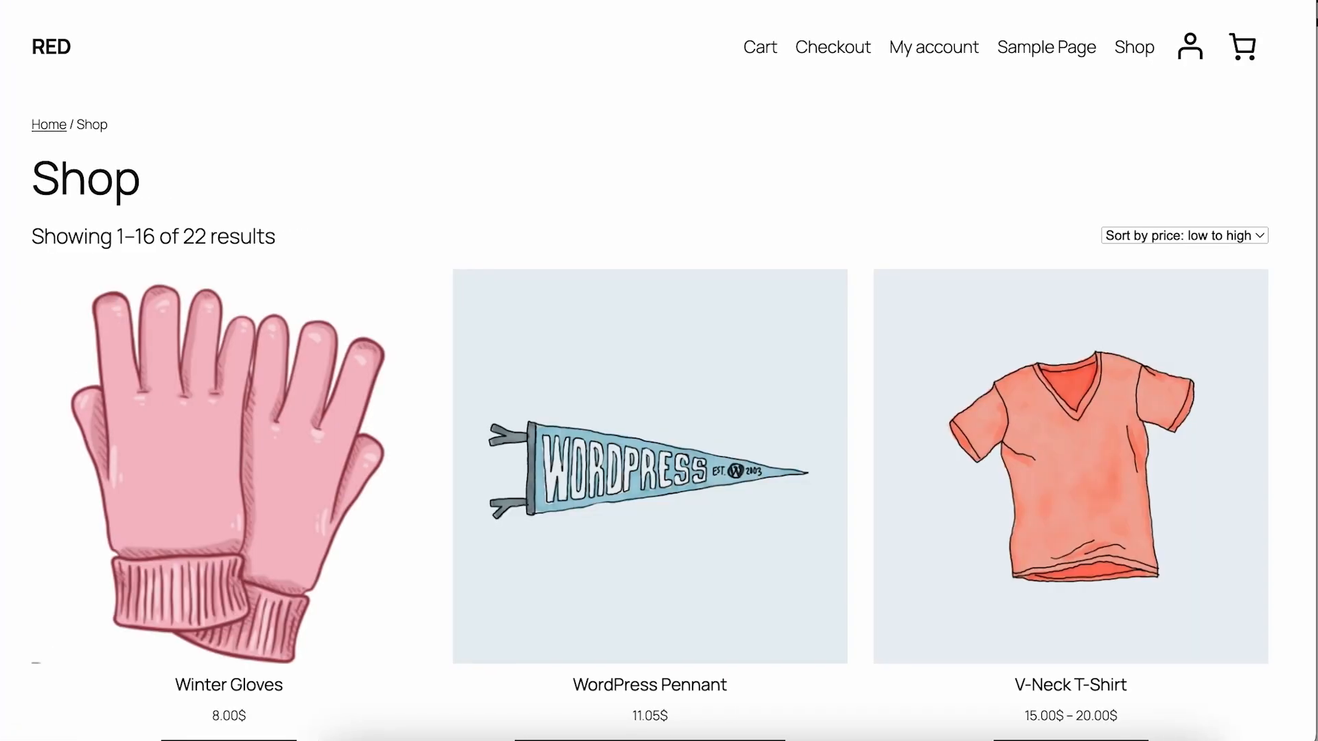
scroll(742, 237, "down", 20)
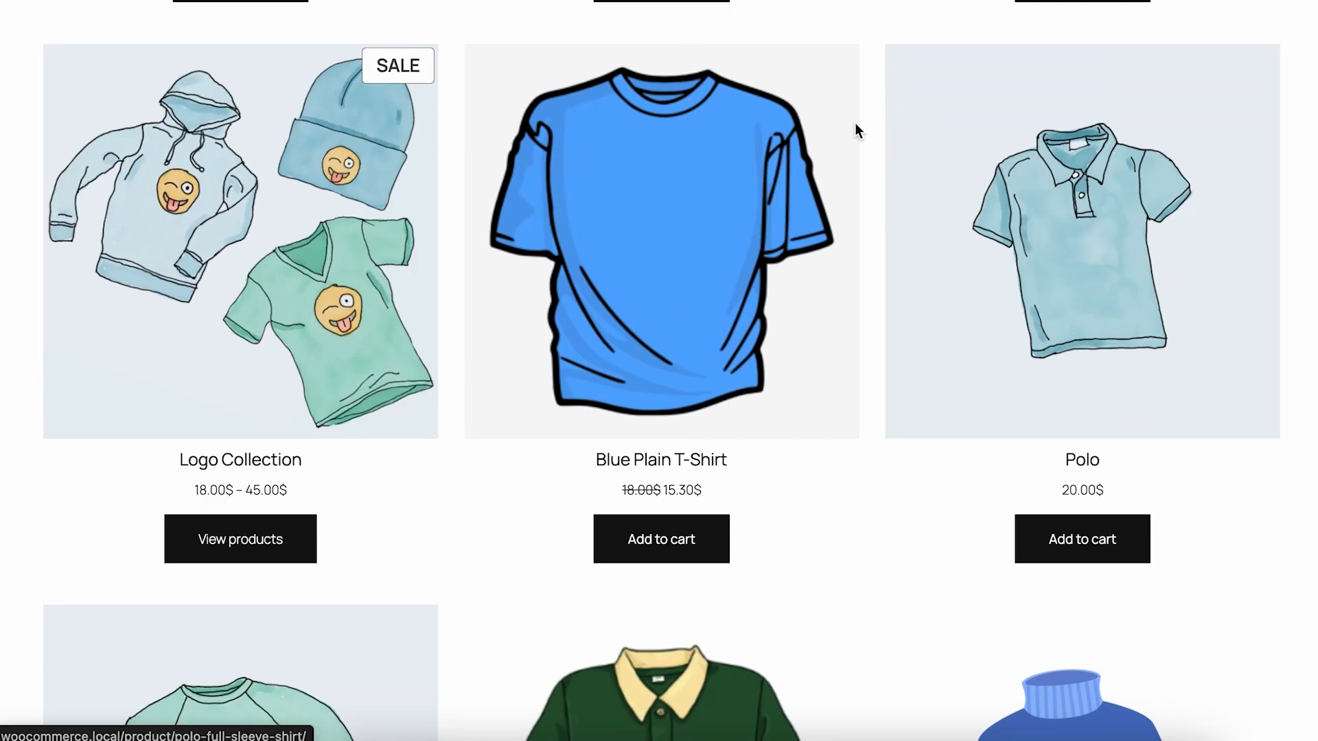
left_click(690, 466)
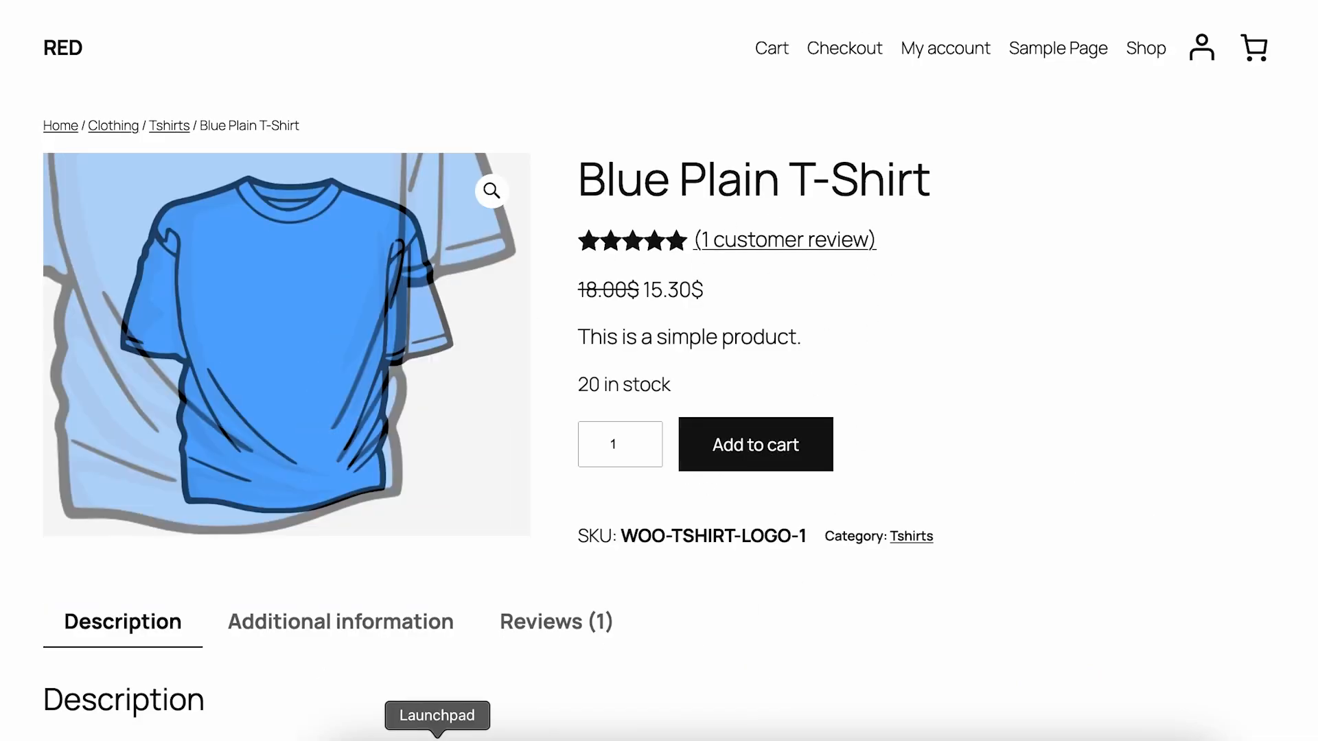
left_click_drag(567, 377, 665, 377)
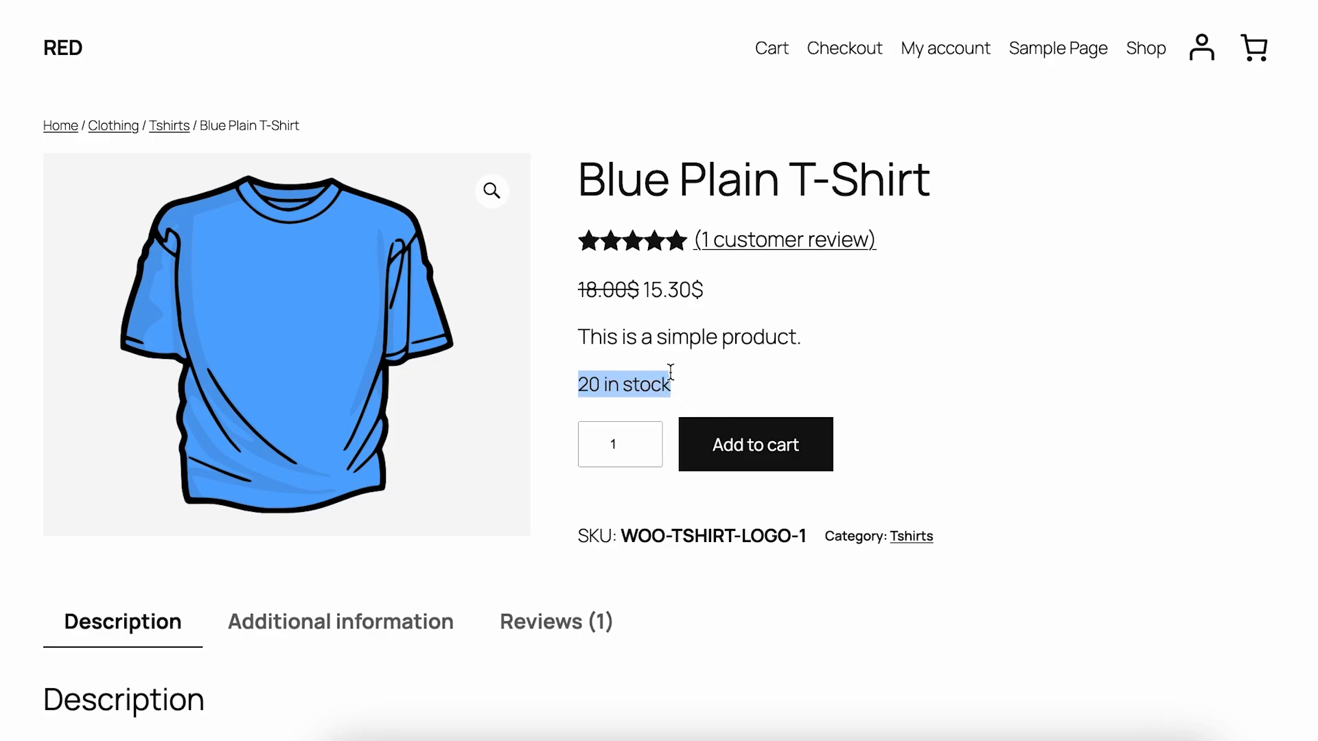
left_click(944, 313)
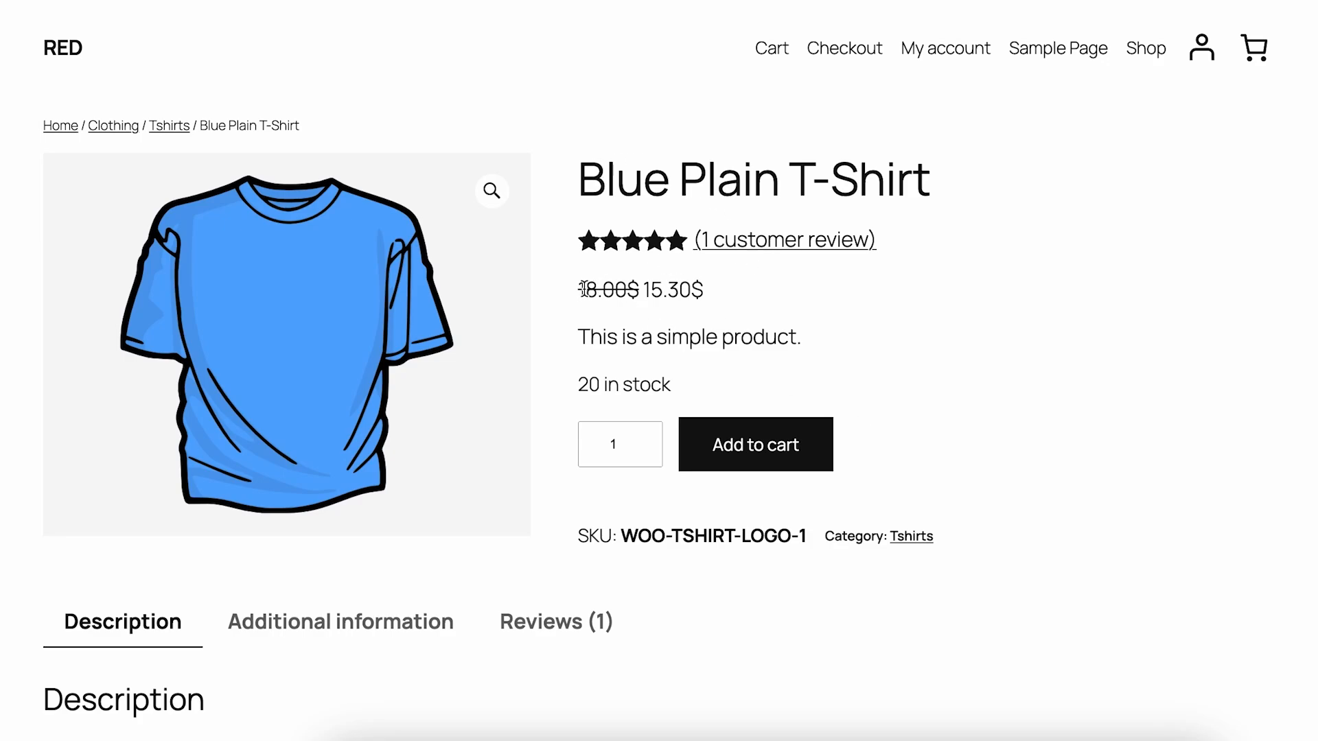
left_click_drag(586, 288, 698, 289)
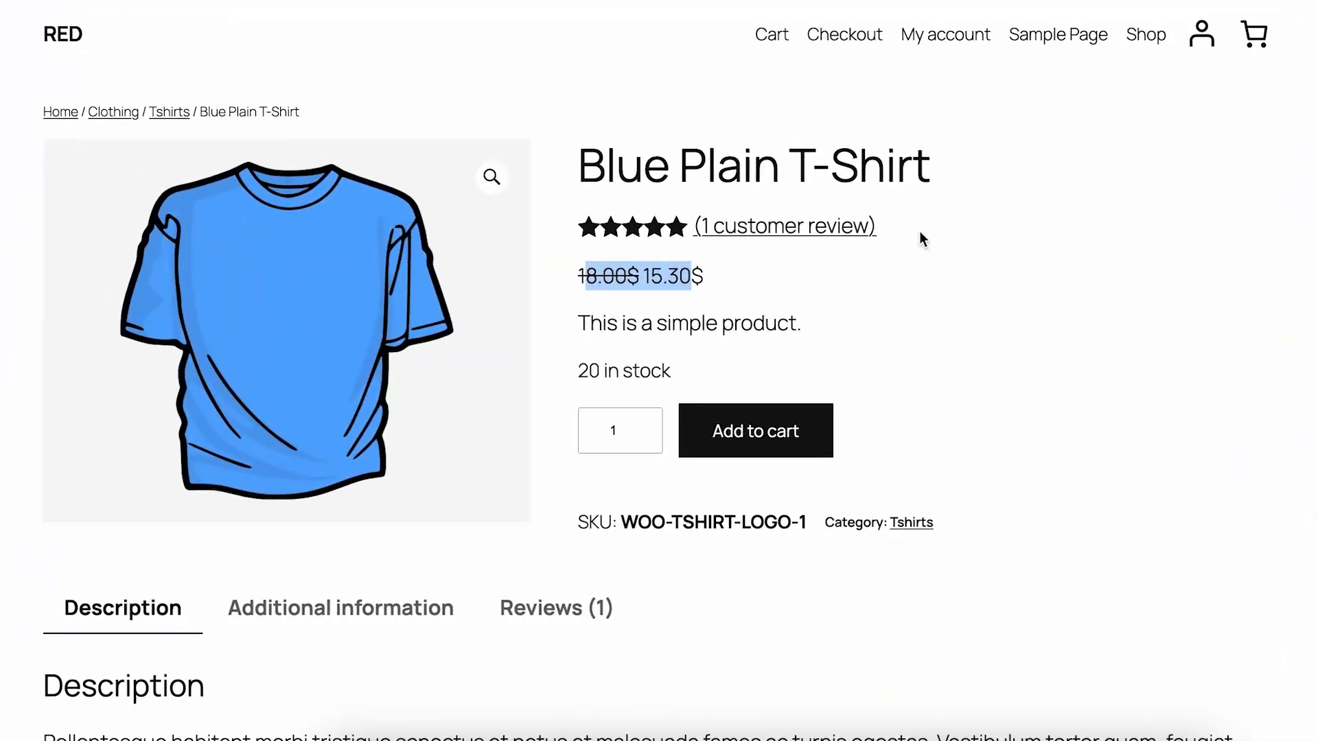
Add one Blue Plain T-Shirt to the cart and view the cart
scroll(879, 288, "down", 5)
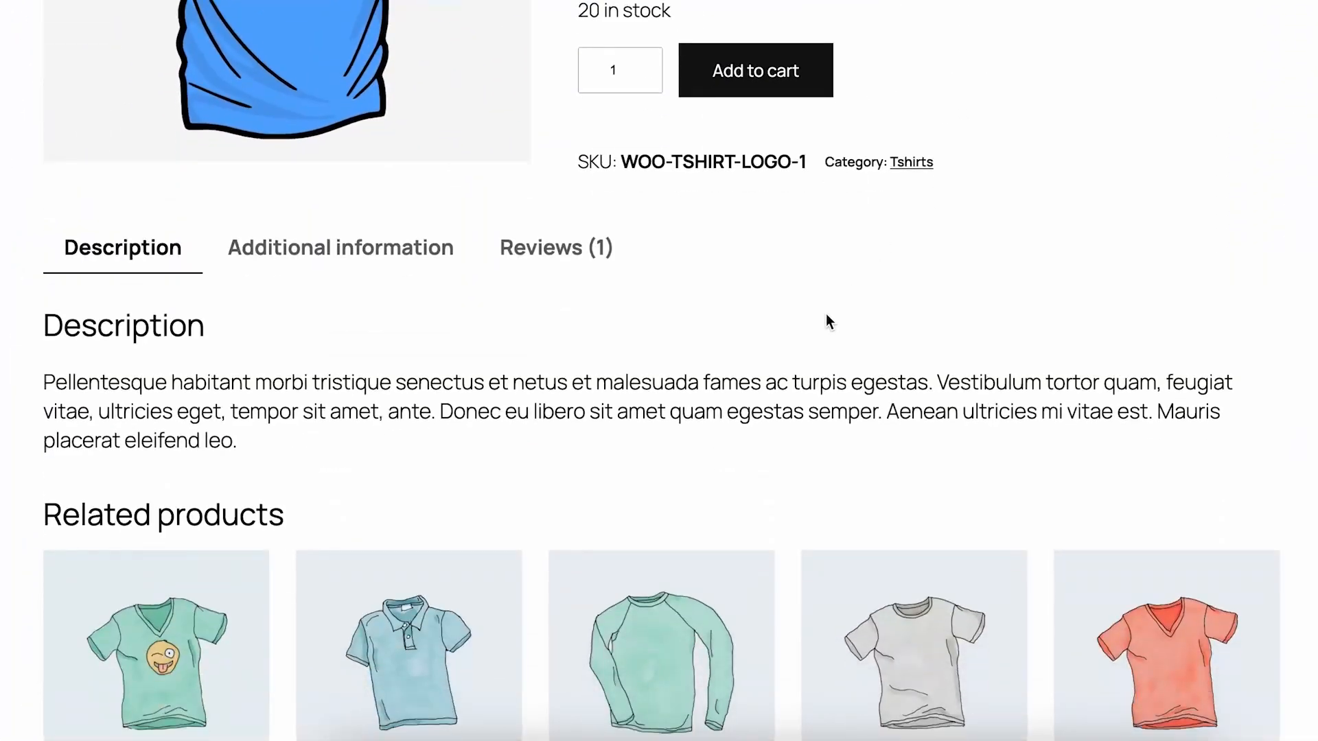
left_click(759, 86)
scroll(744, 447, "up", 1)
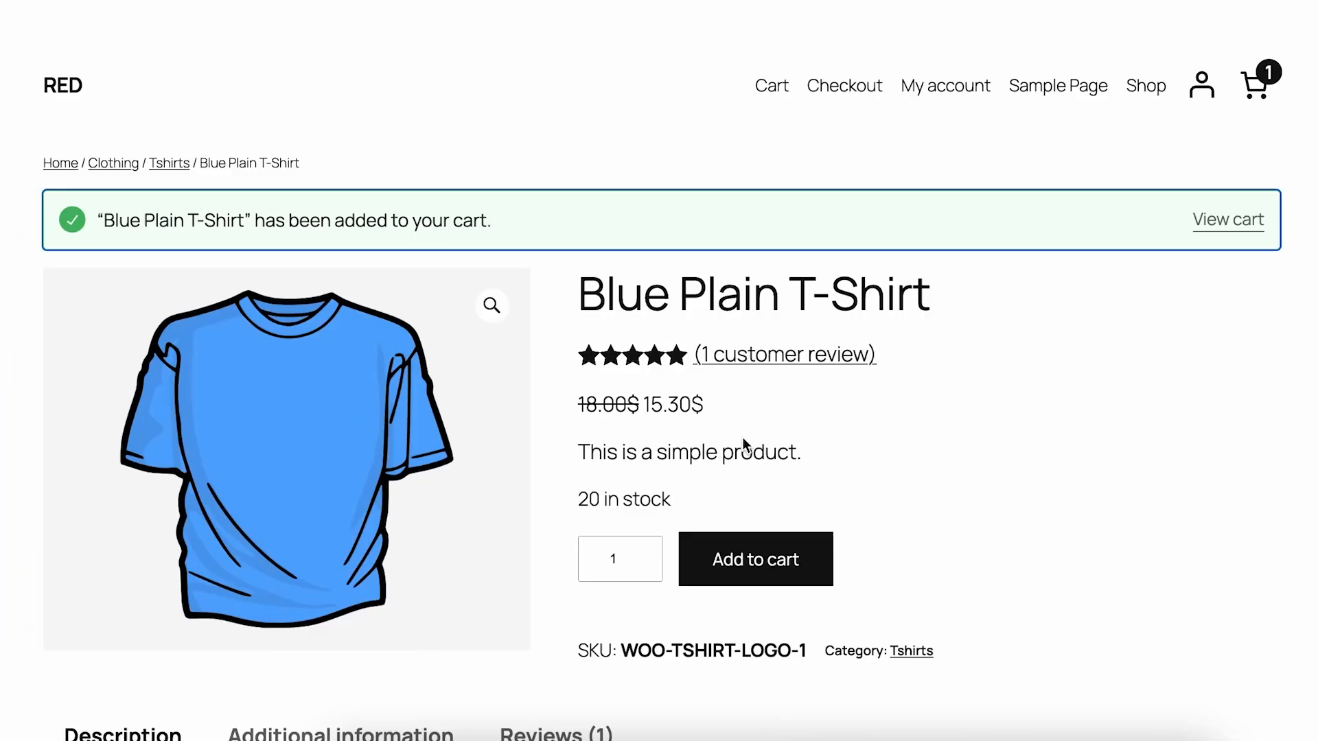
left_click(1247, 183)
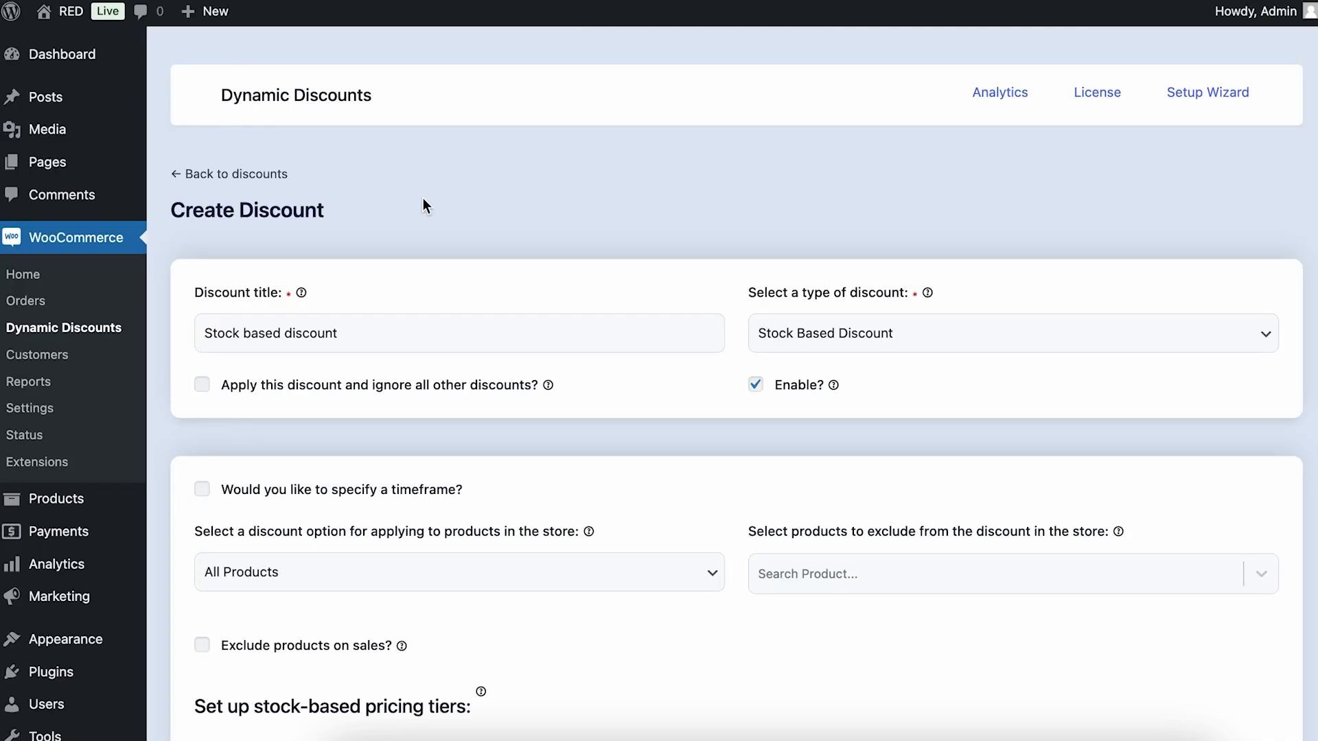
Change the stock-based tier's minimum quantity to 30 and maximum quantity to 40 in the discount settings, and save the update
scroll(513, 291, "down", 7)
left_click(308, 326)
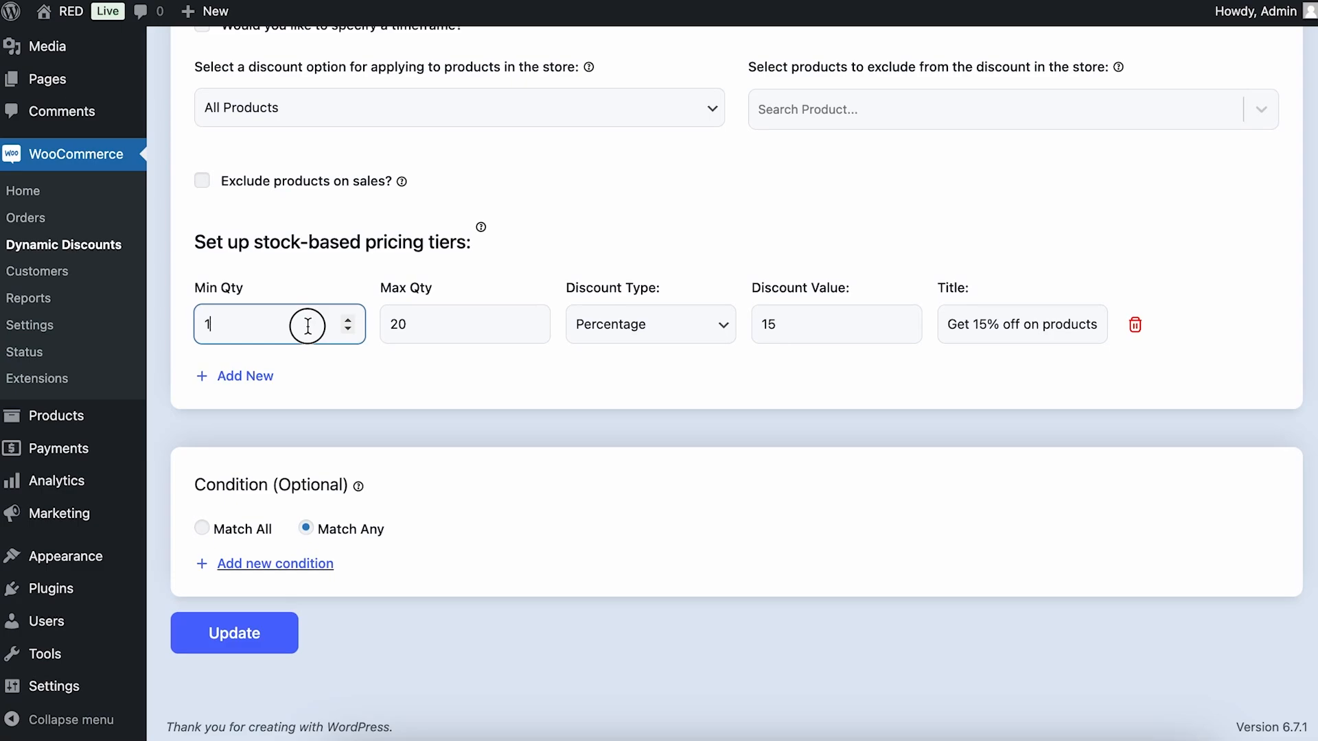
key("BackSpace")
type("30")
left_click(478, 320)
key("BackSpace")
key("BackSpace")
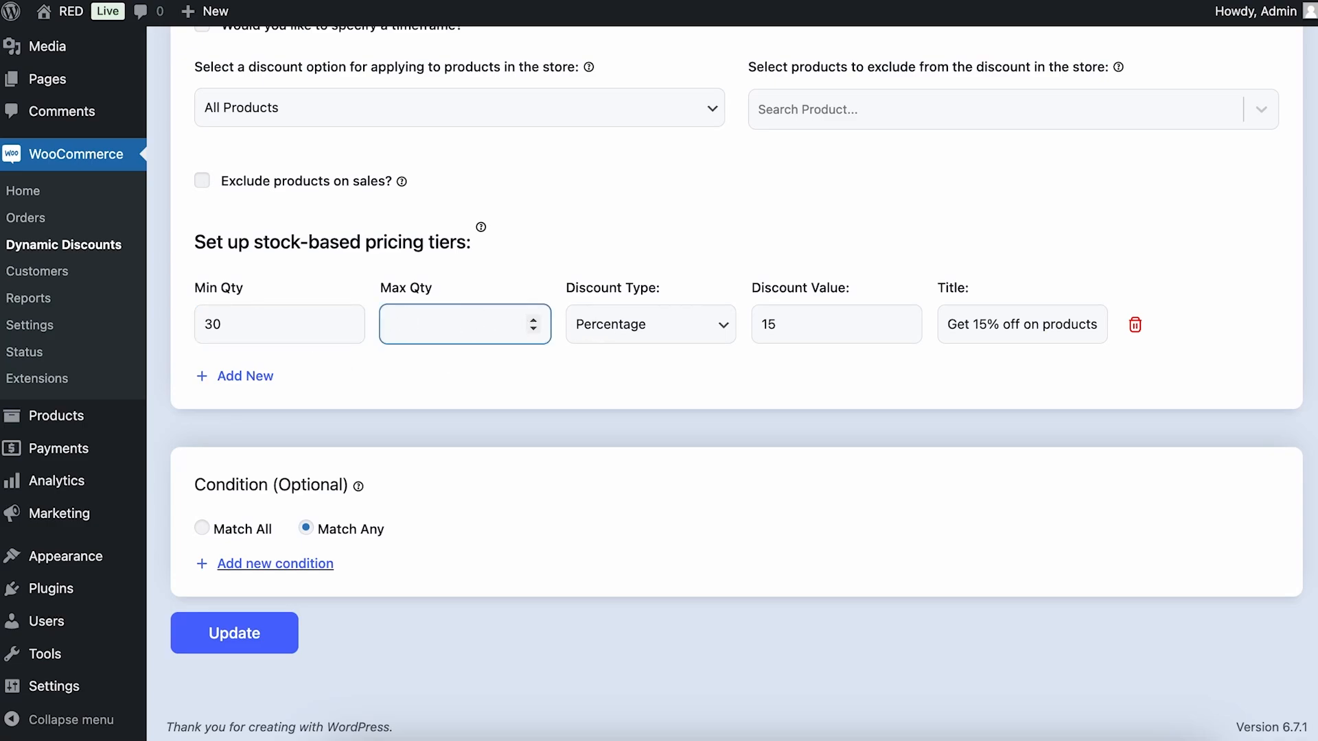
type("40")
left_click(542, 560)
left_click(274, 629)
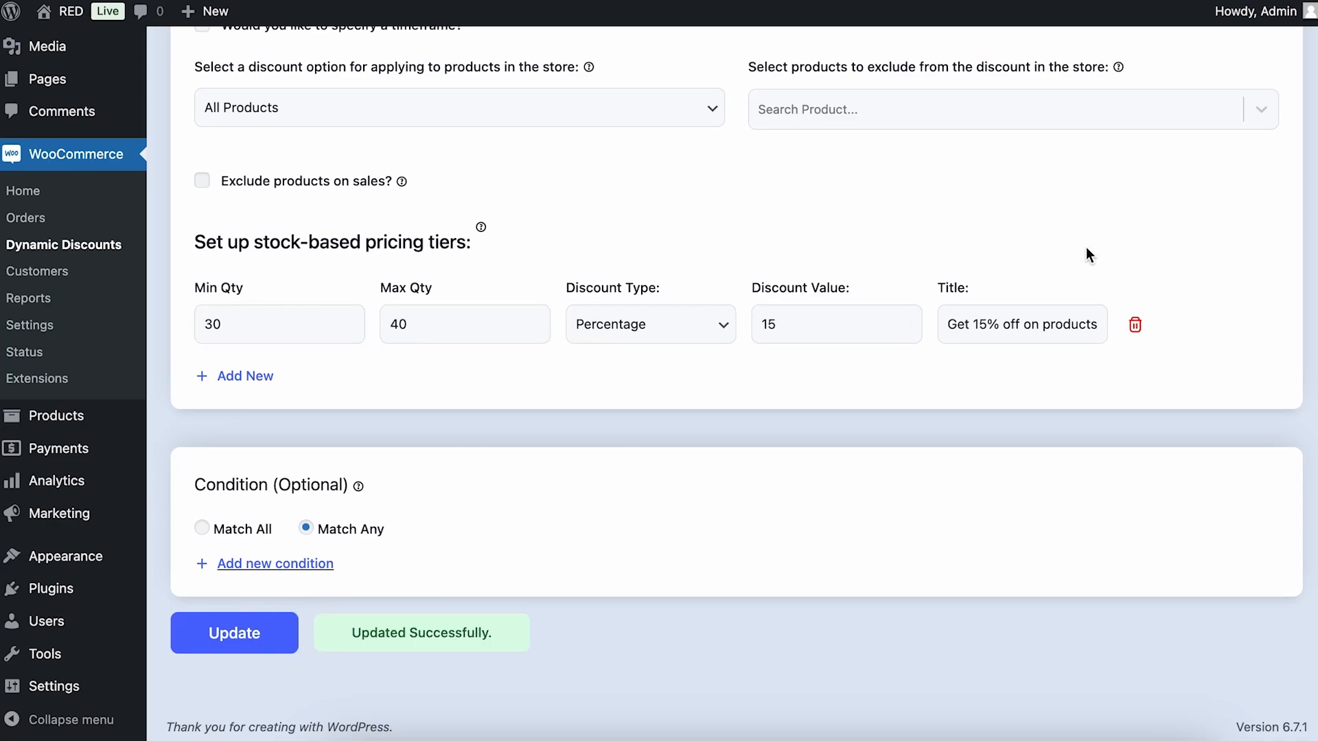
Reopen the store in a fresh incognito window and recheck the Blue Plain T-Shirt's price on its product page
mouse_move(78, 15)
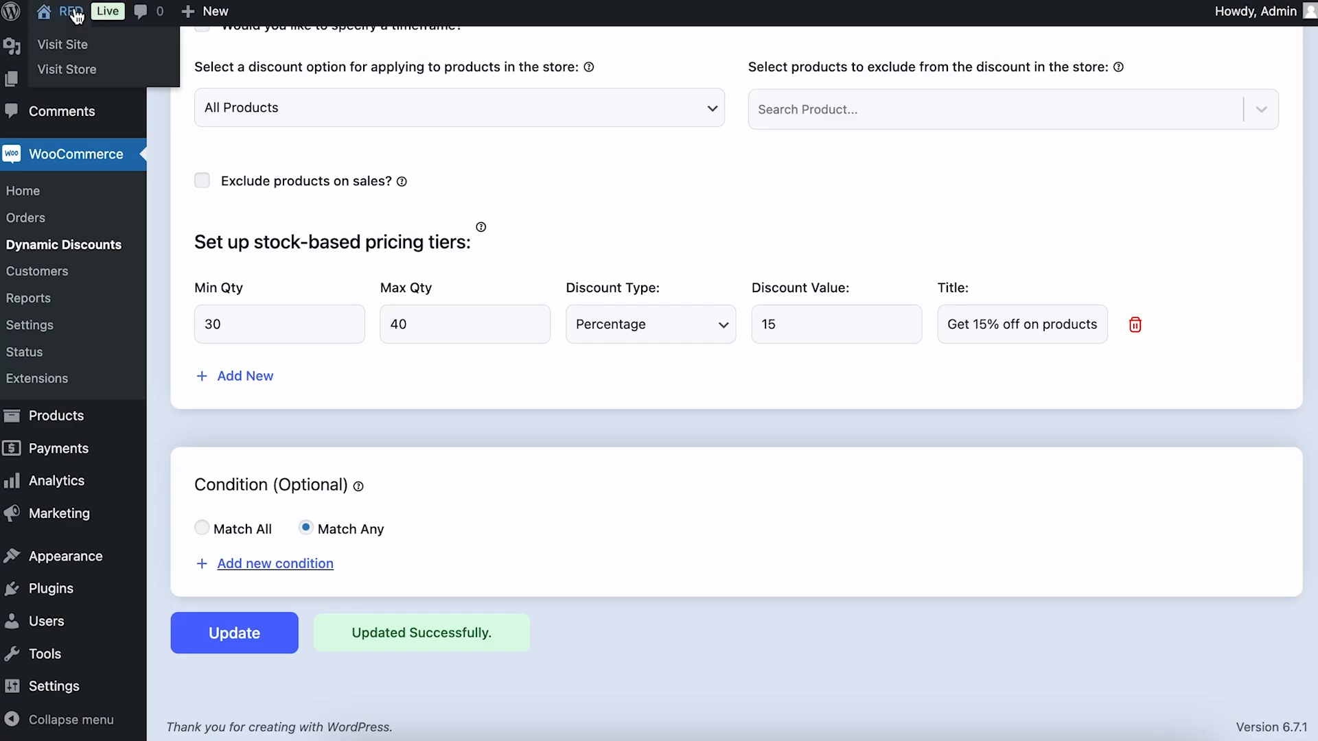
right_click(94, 77)
left_click(137, 126)
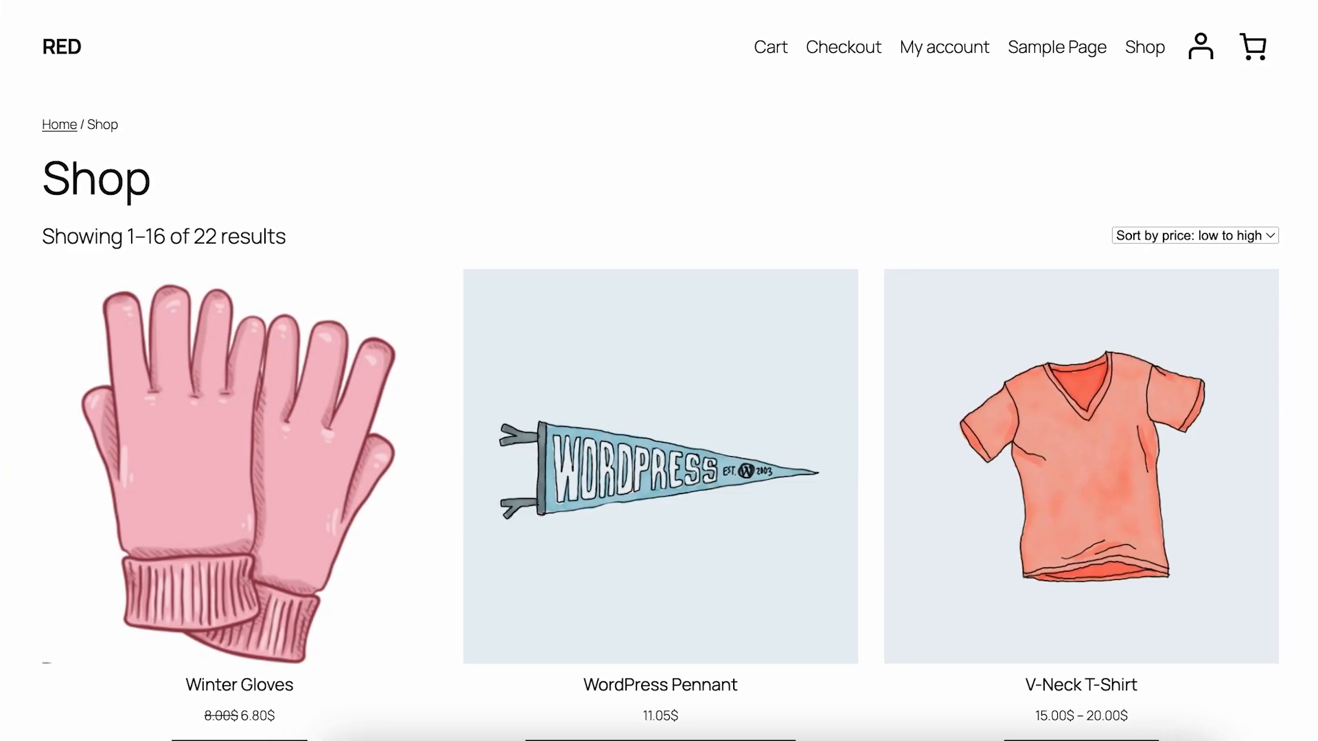
scroll(668, 202, "down", 8)
scroll(645, 202, "down", 15)
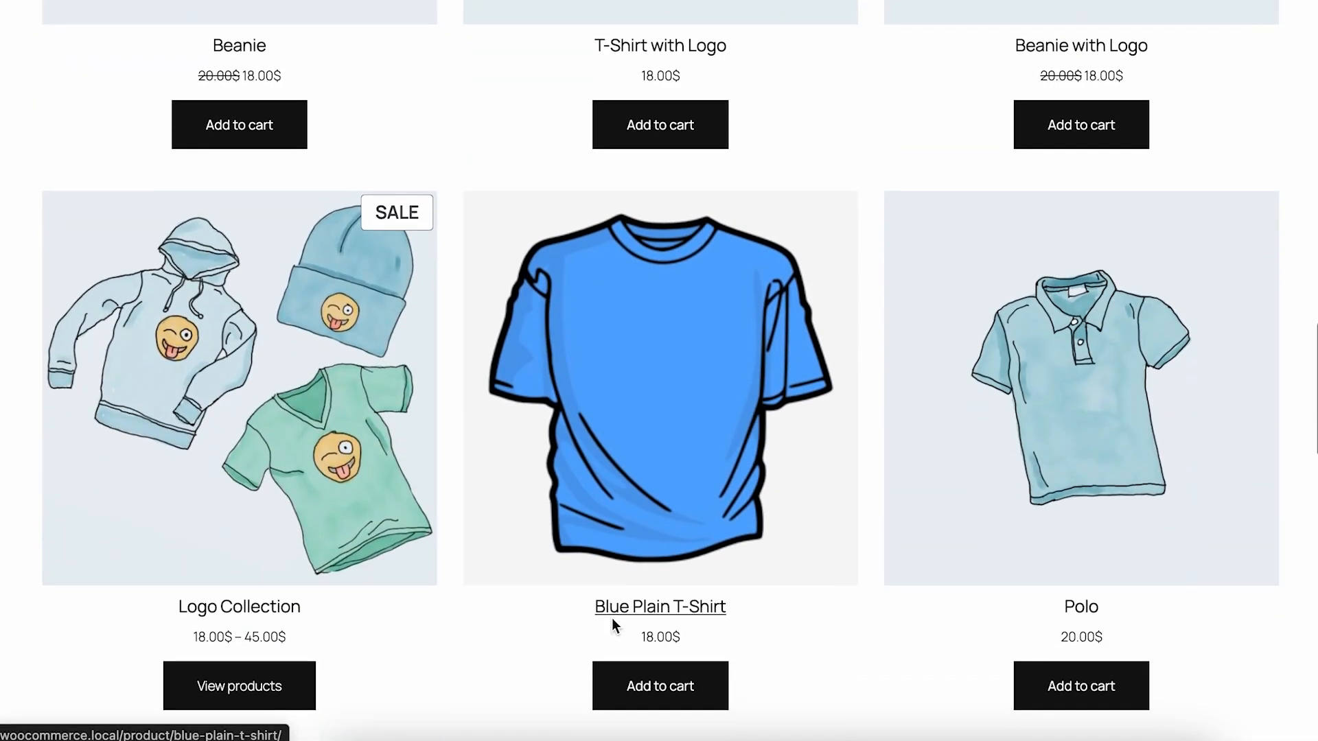
left_click(635, 608)
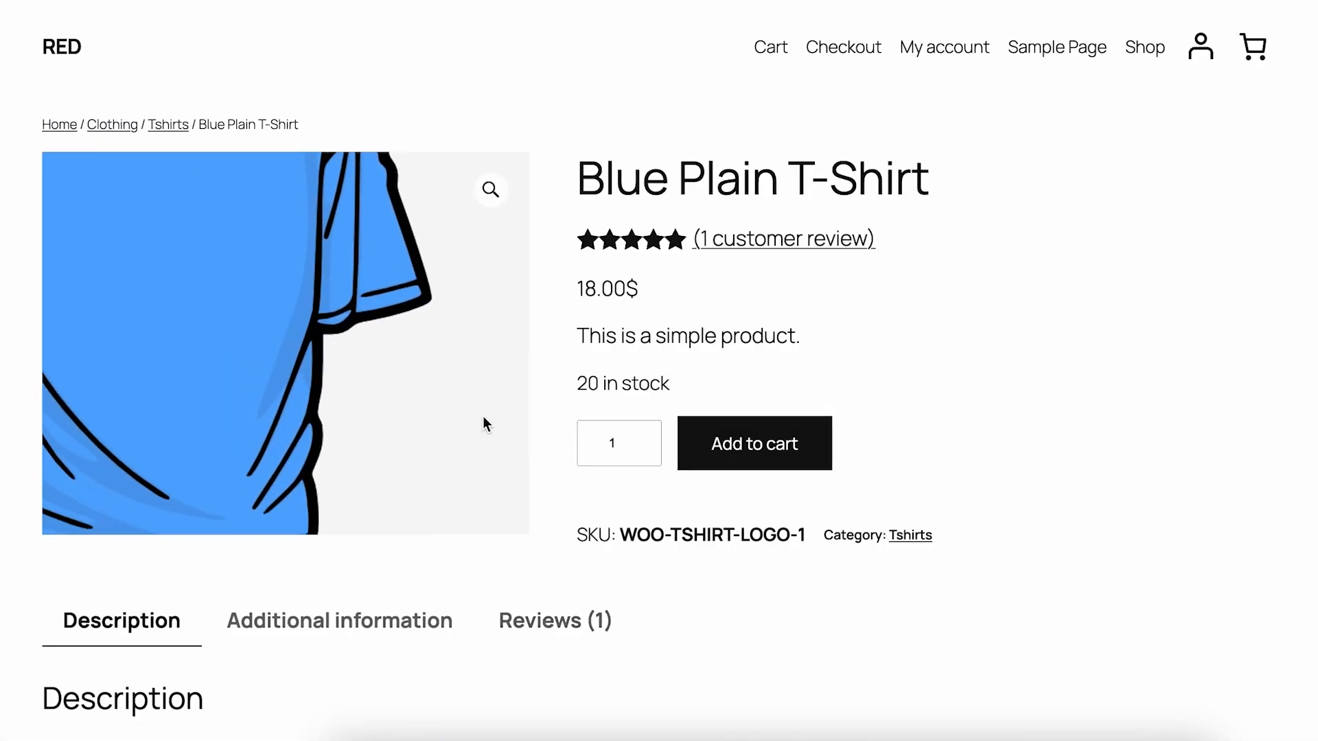